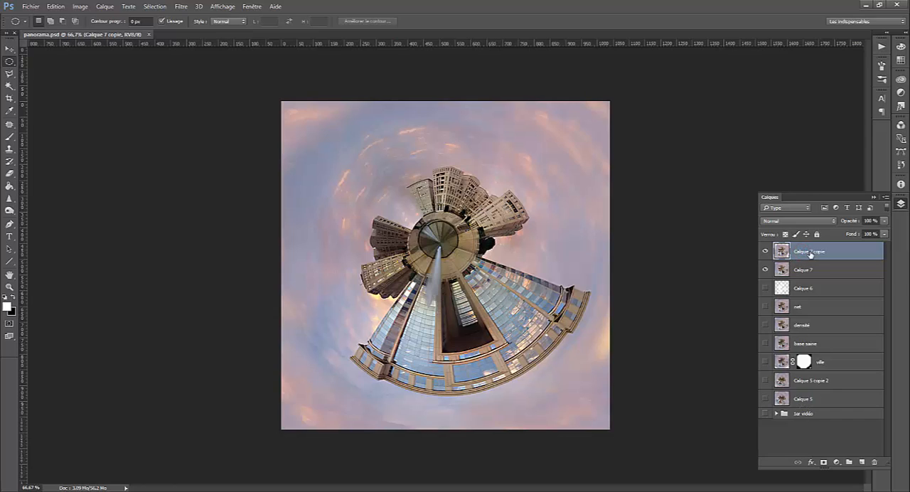
Group the layers from Calque 7 copie down to Calque 5 and name the group "etape 2".
left_click(807, 400, "shift")
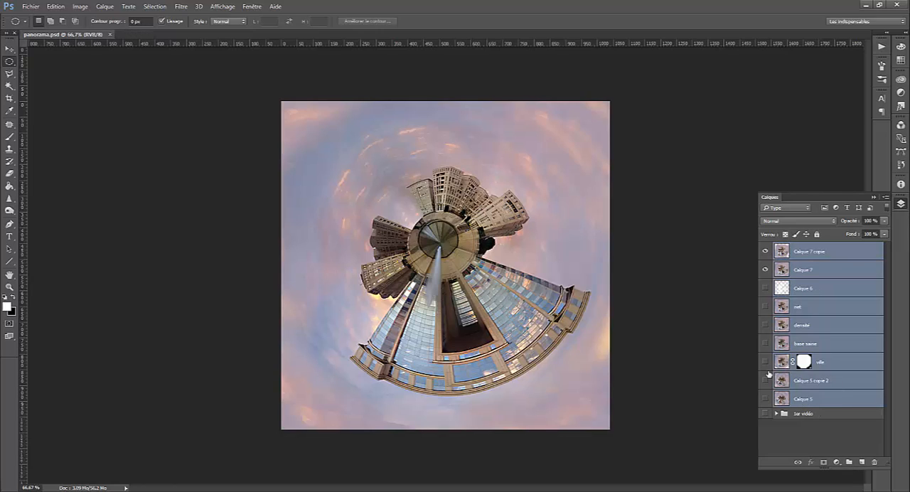
key("ctrl+g")
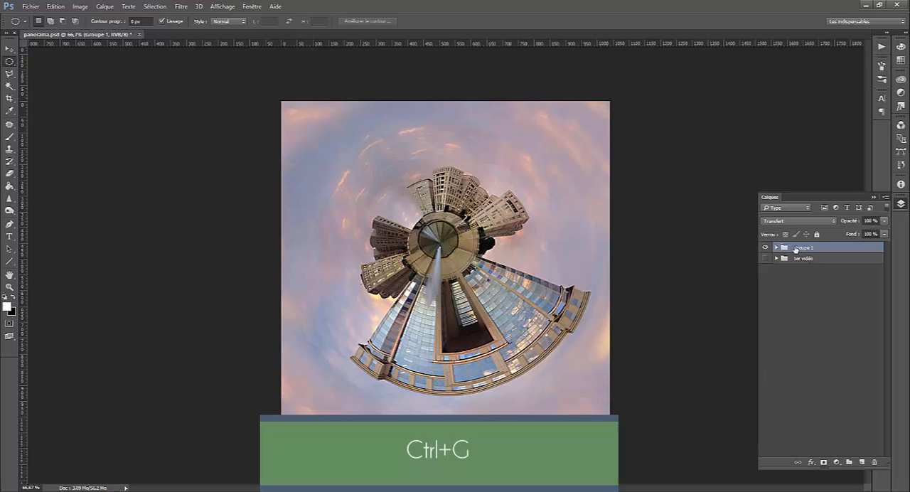
double_click(796, 249)
type("2tape 2")
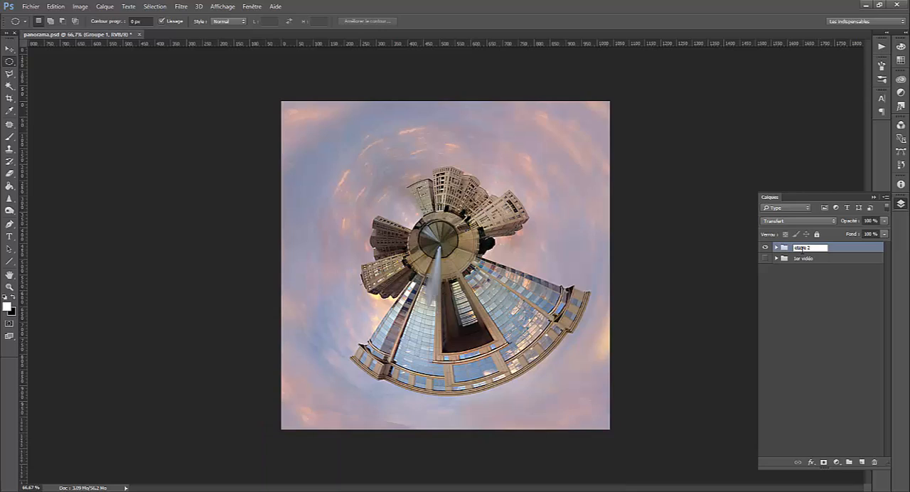
left_click(838, 298)
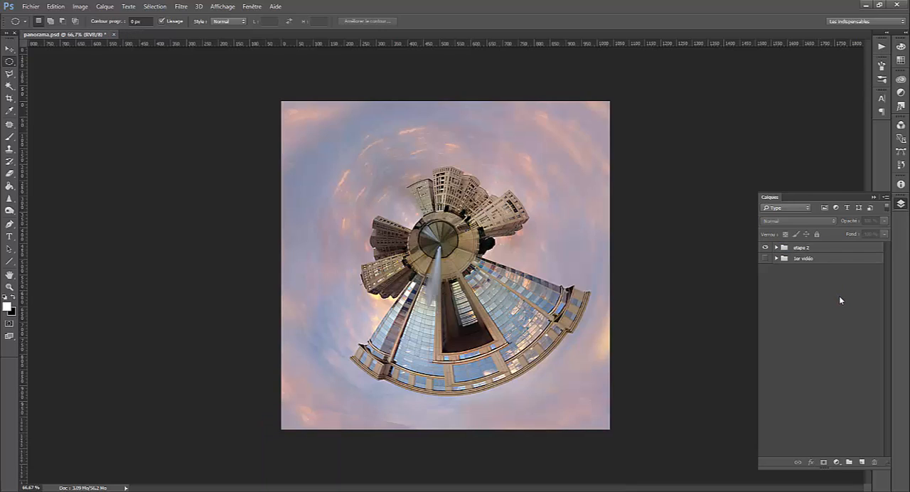
Add a Levels adjustment layer above the etape 2 group with black input level 12 and midtones 0,87.
left_click(835, 464)
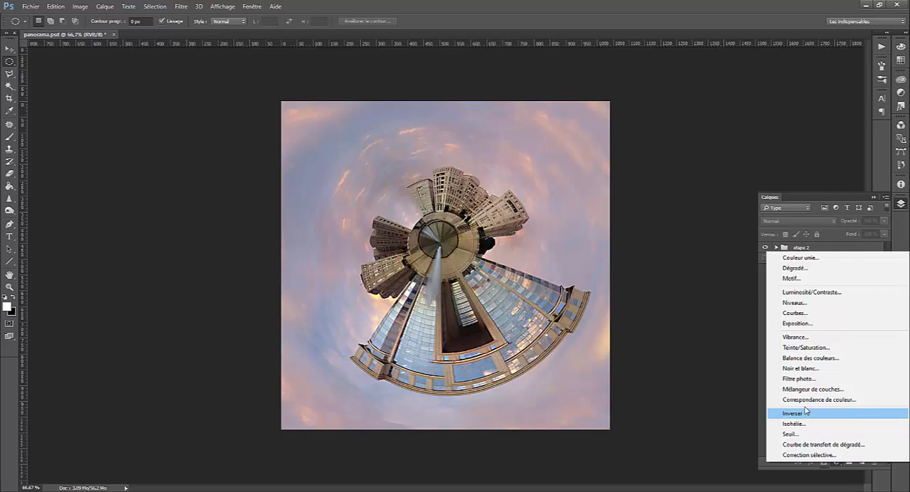
left_click(793, 303)
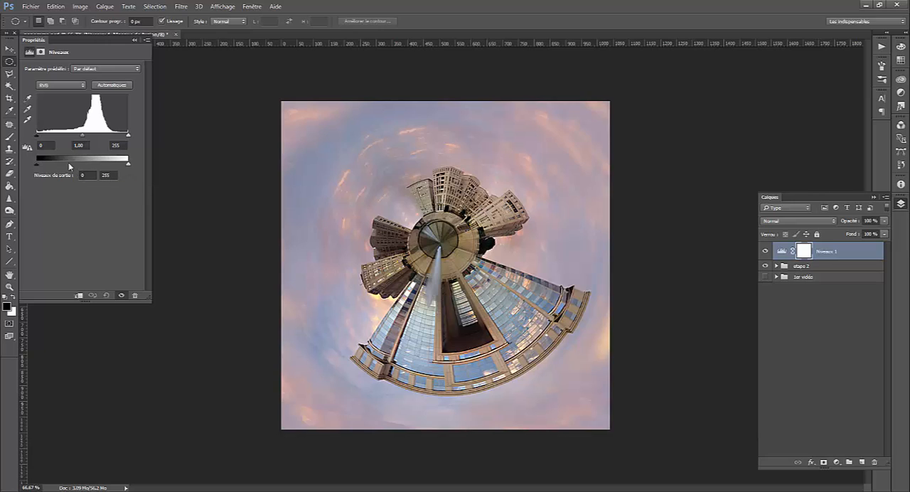
left_click(46, 146)
type("12")
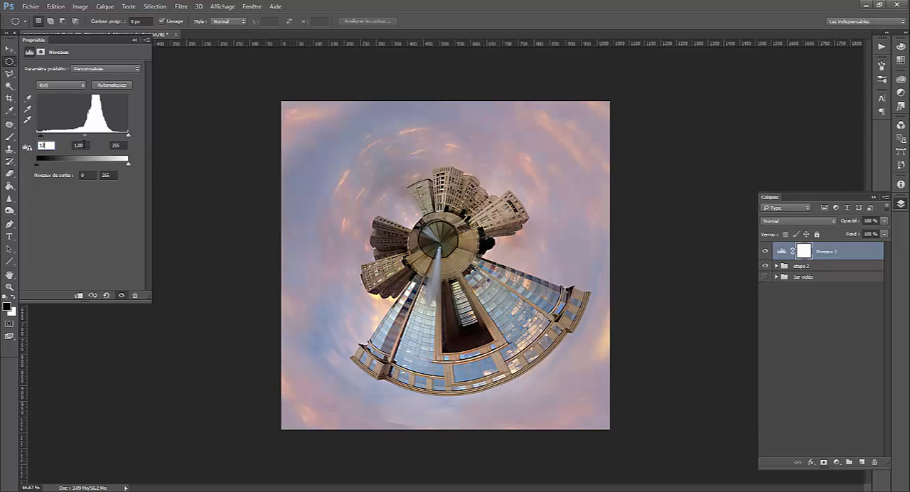
key("Tab")
type("0,87")
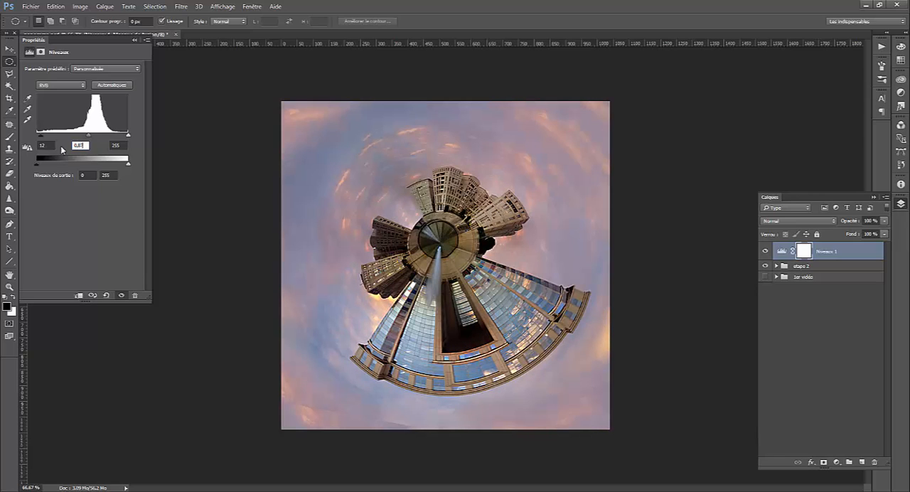
left_click(118, 145)
double_click(118, 145)
Compare the image with and without the Levels adjustment by toggling the layer's visibility.
left_click(765, 251)
left_click(765, 251)
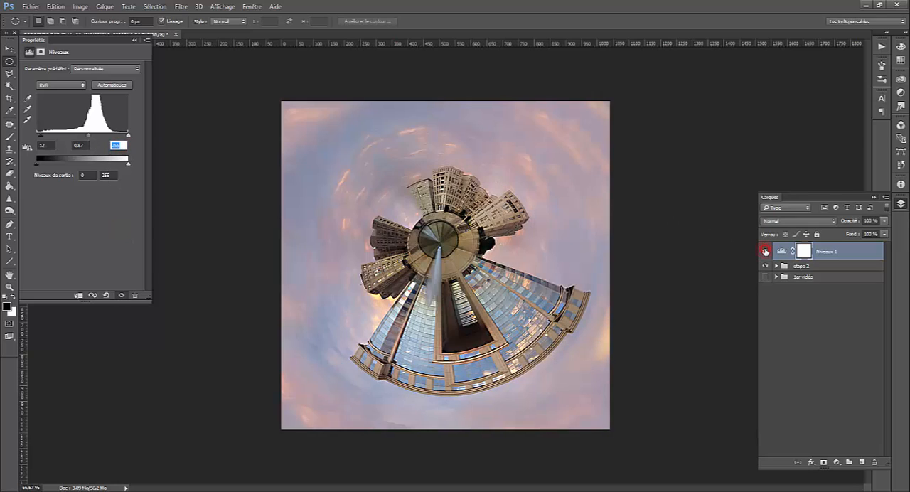
left_click(766, 251)
left_click(765, 251)
left_click(765, 251)
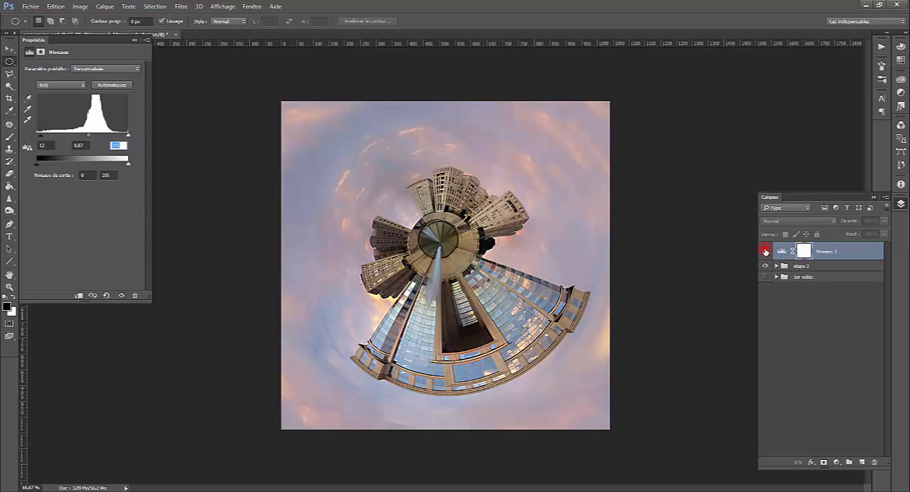
left_click(765, 251)
left_click(765, 251)
left_click(765, 251)
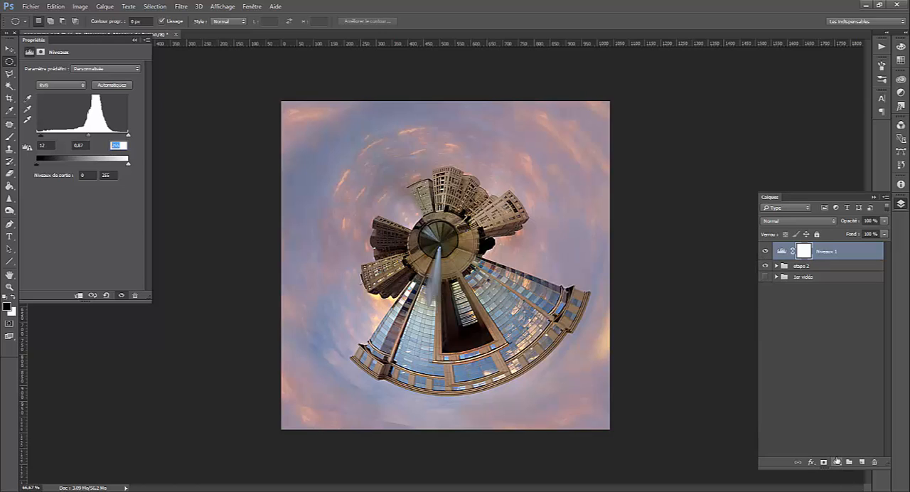
Add a Brightness/Contrast adjustment layer with brightness 11 and contrast 19, and compare the image with and without it.
left_click(837, 461)
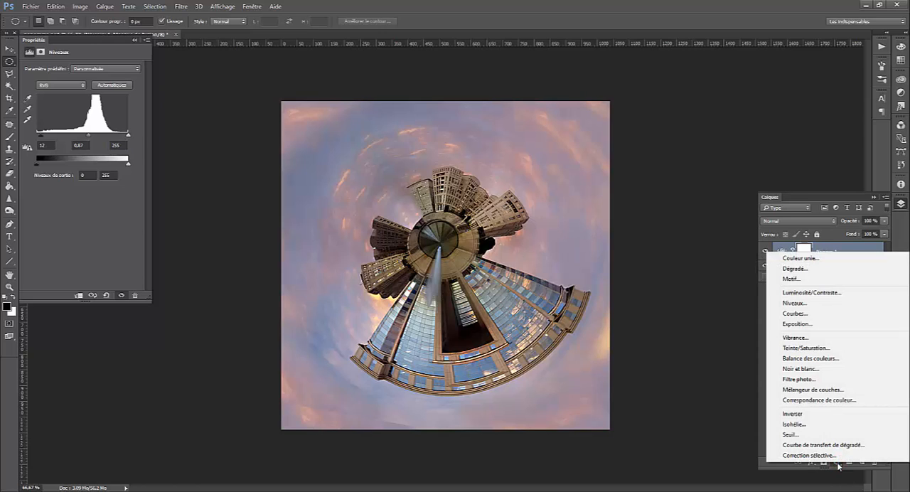
left_click(802, 293)
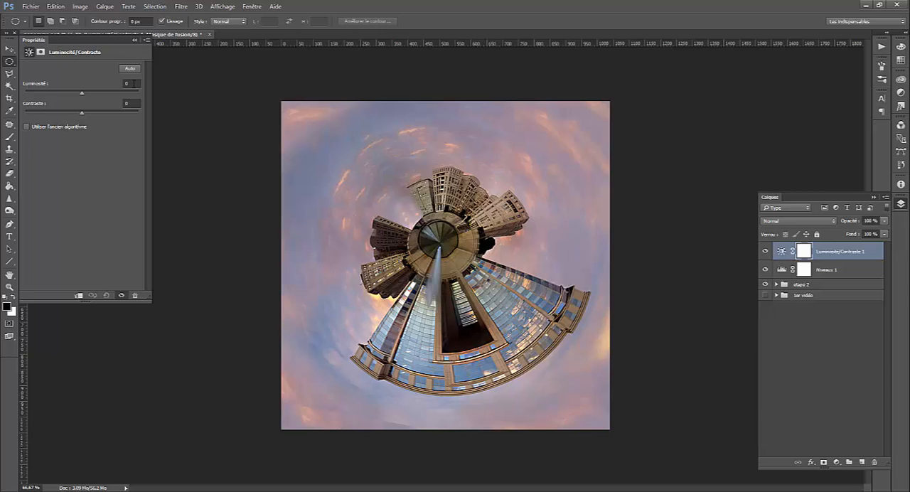
left_click(133, 83)
type("11")
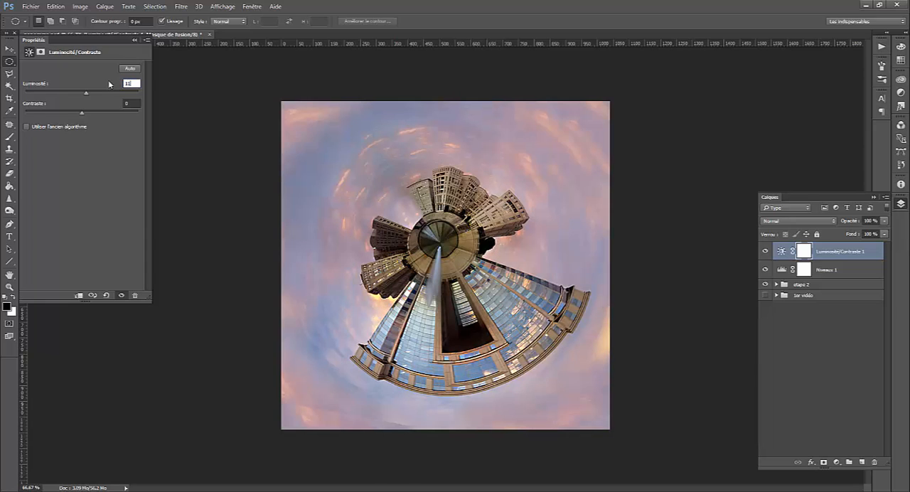
left_click(132, 104)
type("19")
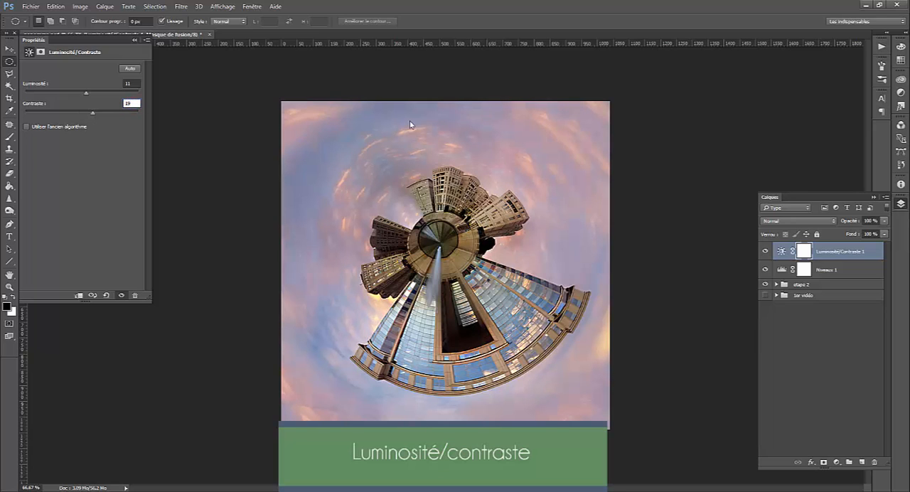
left_click(765, 252)
left_click(765, 252)
left_click(765, 252)
left_click(765, 252)
left_click(765, 251)
left_click(765, 252)
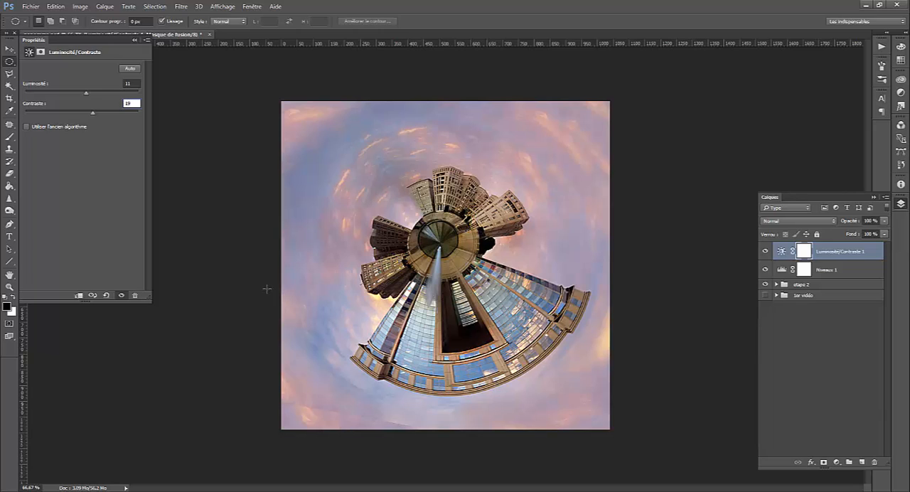
Add a Curves adjustment layer and place a first RGB curve point at input 146, output 138.
left_click(833, 463)
left_click(796, 314)
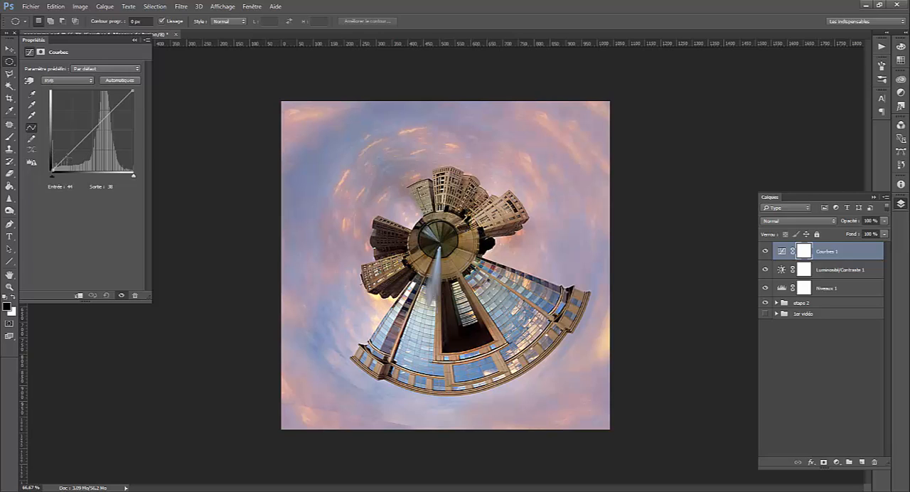
left_click(67, 158)
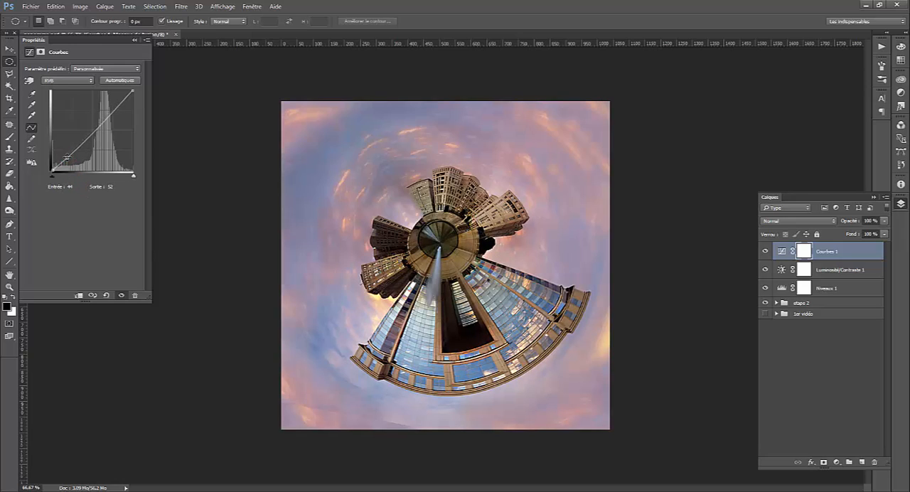
left_click(72, 185)
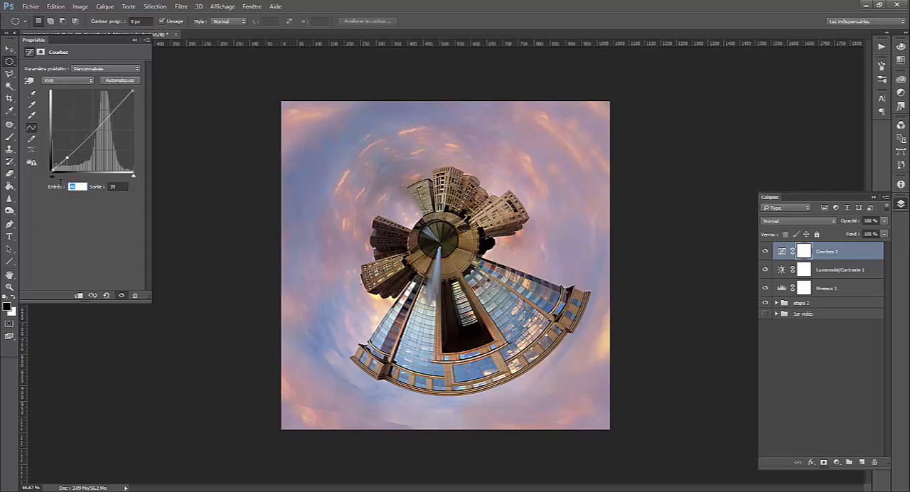
type("146")
key("Return")
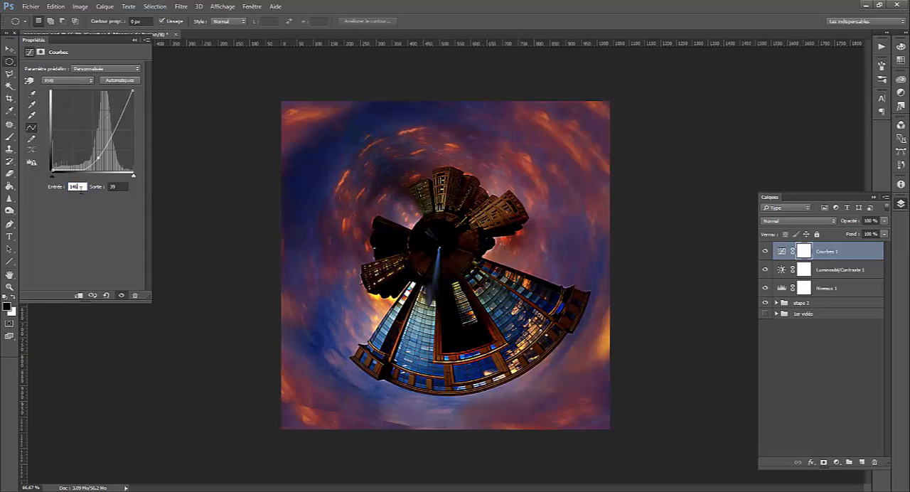
key("Tab")
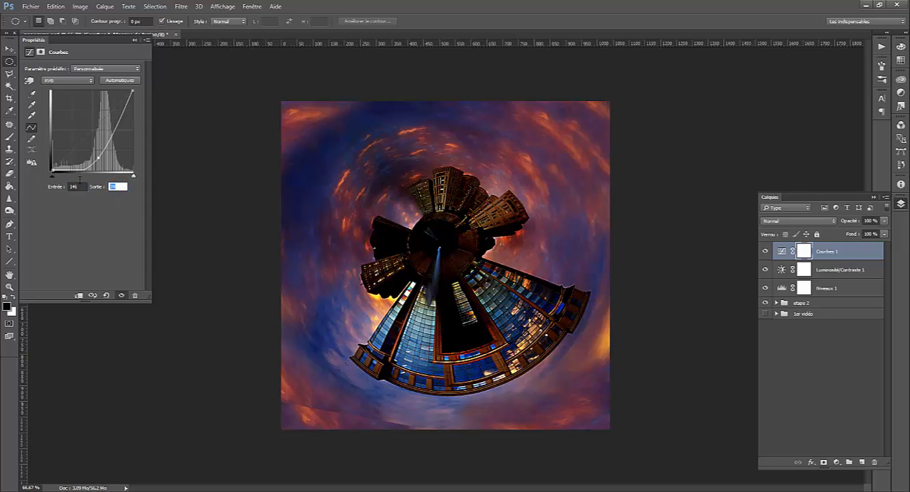
type("138")
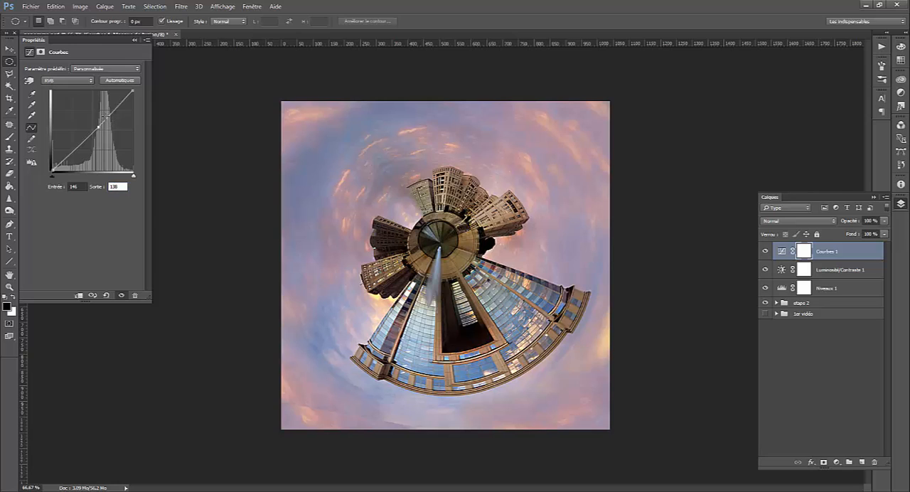
Add a second curve point at input 194, output 217, and compare the image with and without the Curves layer.
left_click(108, 116)
left_click(77, 186)
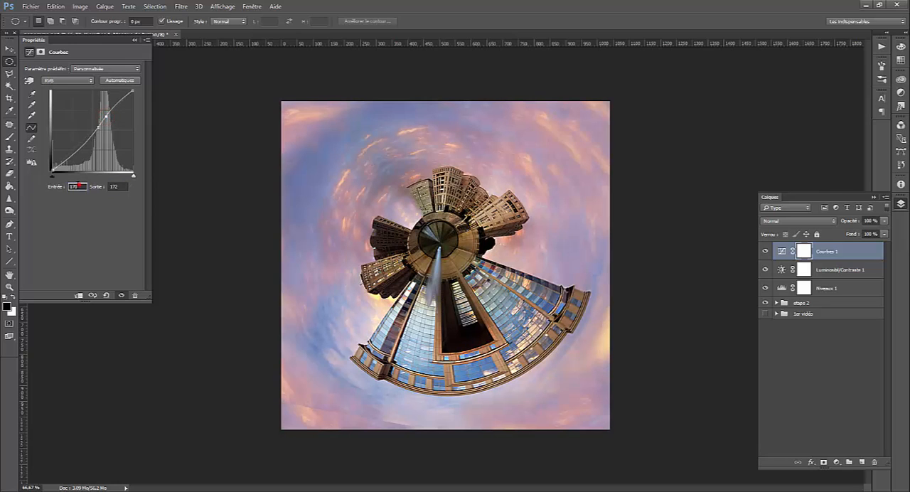
type("194")
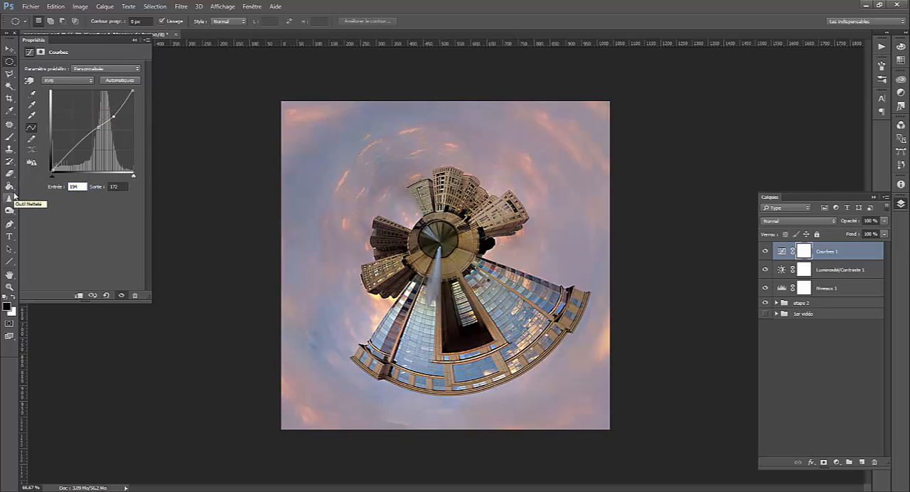
left_click(115, 187)
type("2")
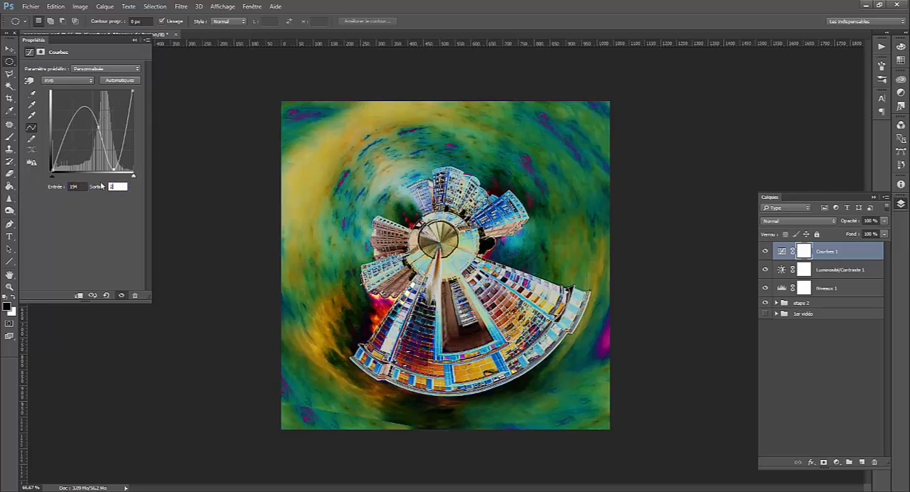
type("17")
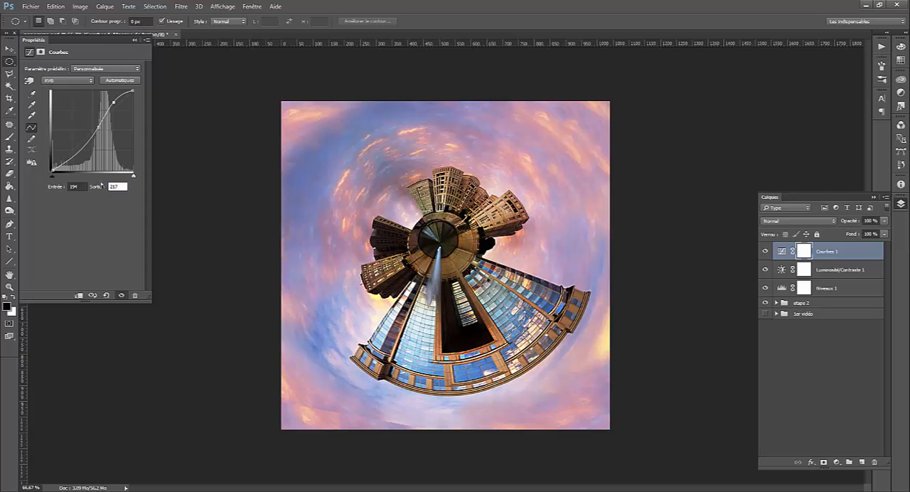
left_click(766, 251)
left_click(766, 251)
Paint black with the Brush tool on the Curves mask over the planet's centre and the buildings above it.
left_click(9, 139)
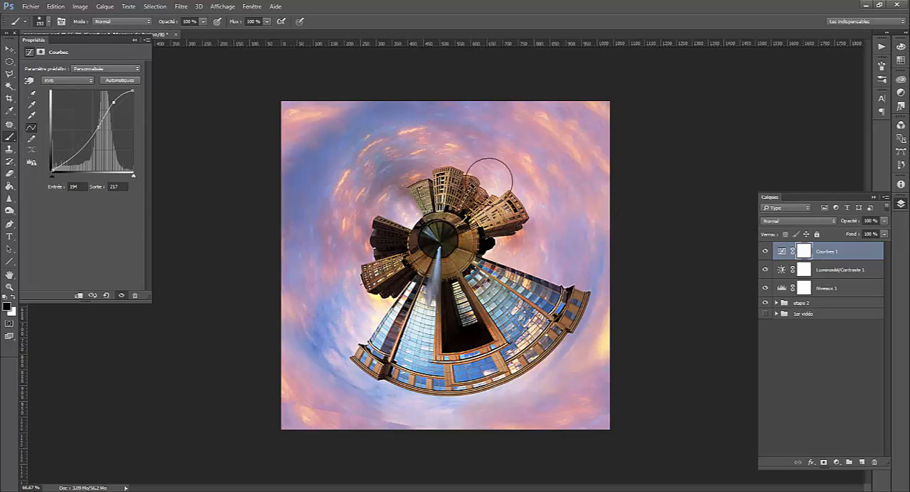
mouse_move(435, 239)
left_mouse_down()
mouse_move(434, 249)
mouse_move(445, 249)
mouse_move(430, 245)
mouse_move(443, 229)
left_mouse_up()
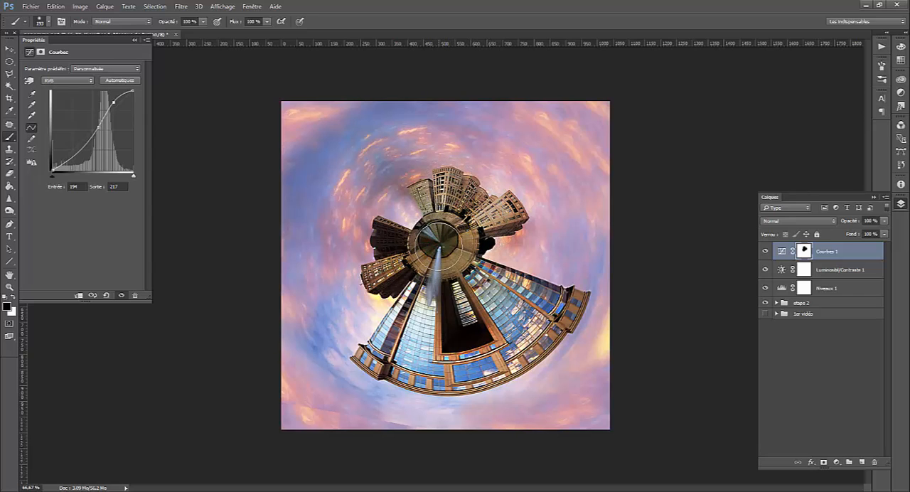
right_click(442, 246)
left_click(532, 269)
key("Return")
left_click_drag(445, 237, 443, 218)
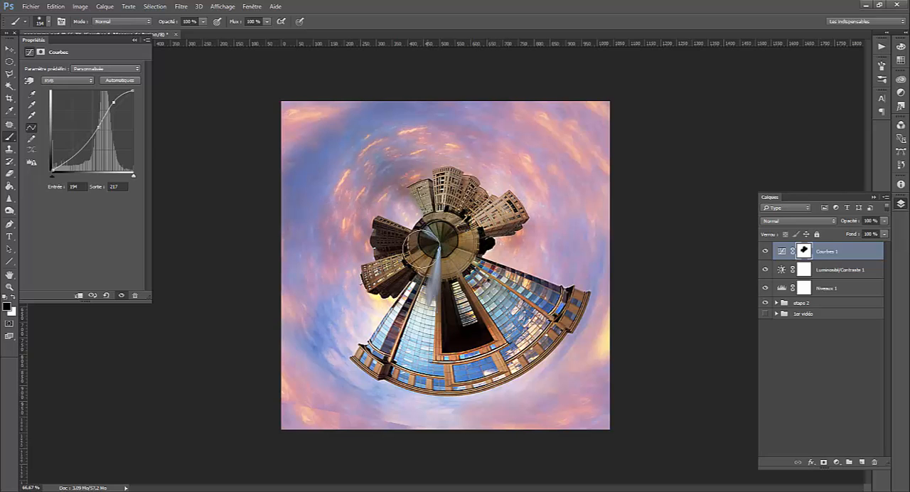
left_click(464, 259)
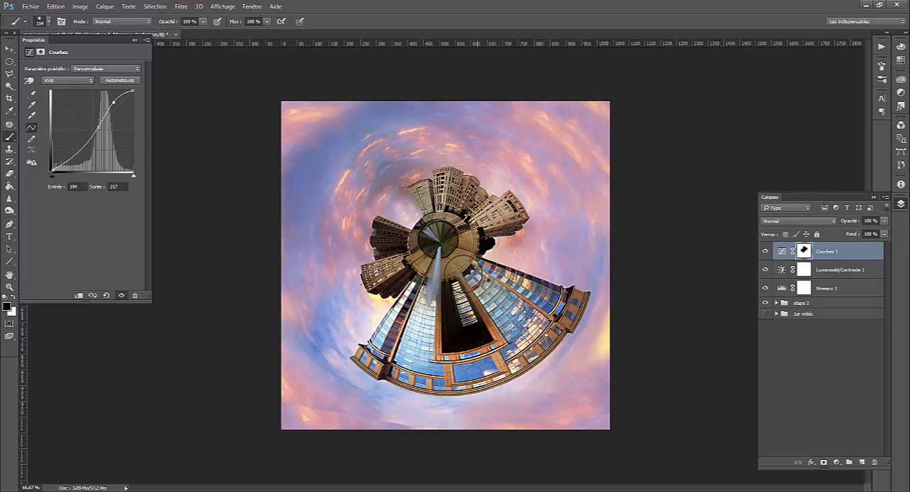
left_click(538, 304)
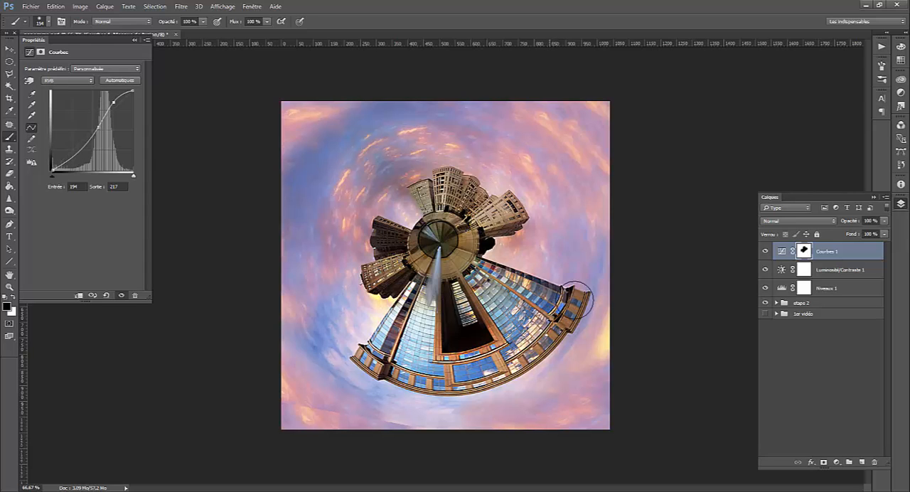
Compare the image with and without the Curves layer, and paint its mask black over the dark entrance just below the centre.
left_click(765, 252)
left_click(765, 252)
left_click(764, 252)
left_click(764, 252)
left_click(763, 254)
left_click(764, 254)
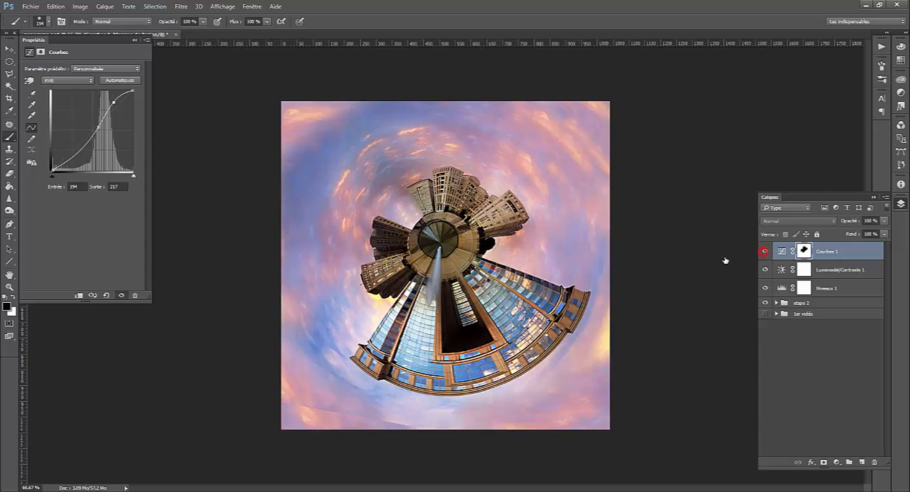
mouse_move(453, 297)
left_mouse_down()
mouse_move(475, 338)
mouse_move(451, 290)
mouse_move(414, 286)
mouse_move(409, 265)
mouse_move(427, 281)
left_mouse_up()
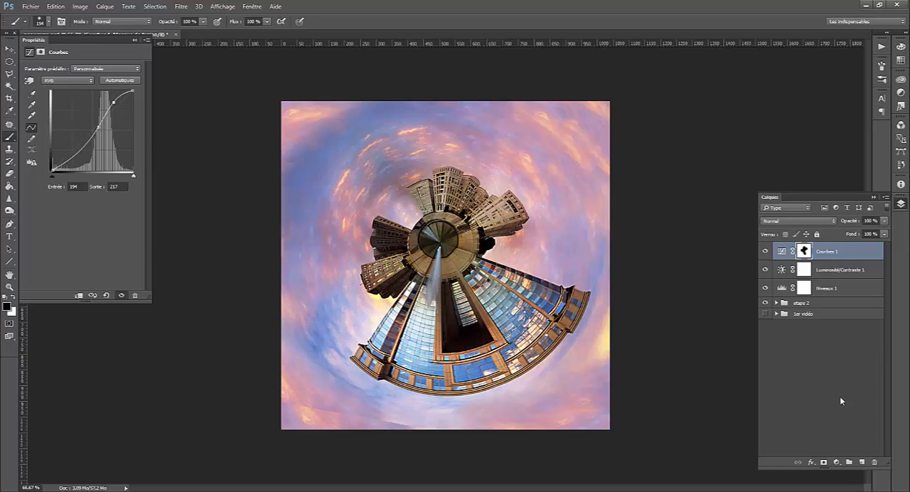
Add a Photo Filter adjustment layer above the Curves layer.
left_click(836, 463)
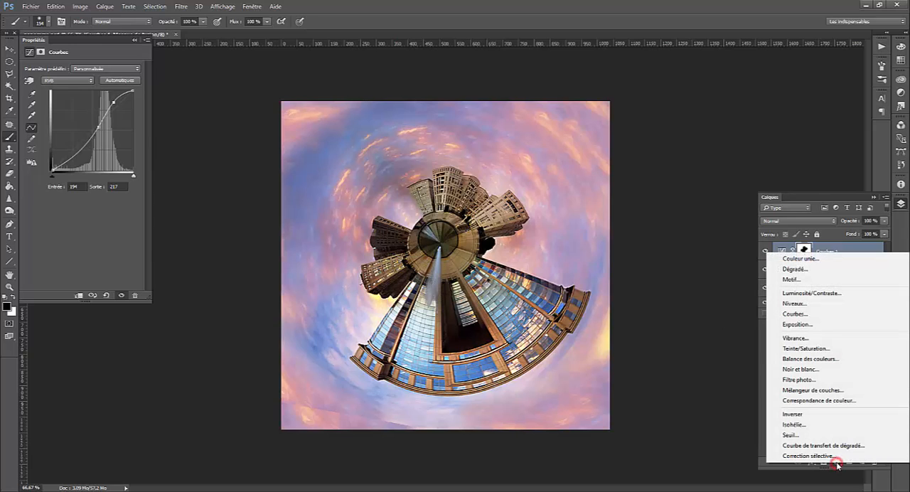
left_click(801, 380)
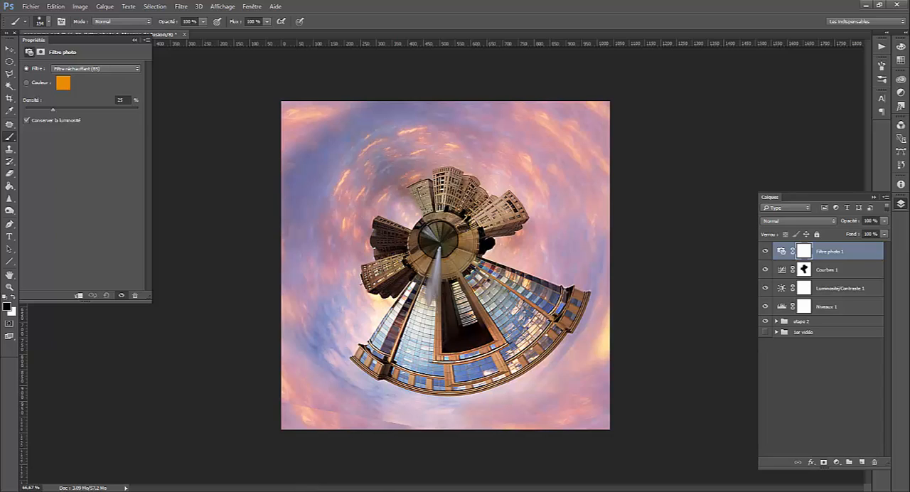
left_click(301, 491)
left_click(864, 458)
left_click(99, 69)
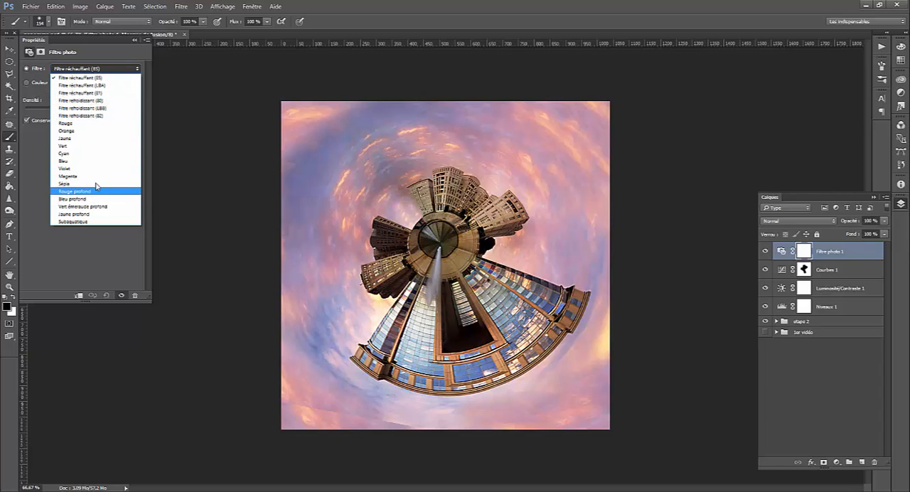
left_click(37, 84)
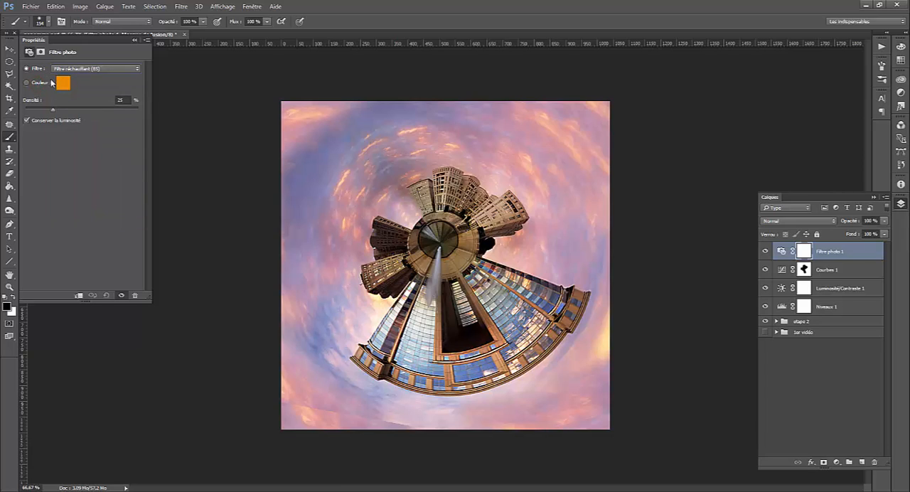
left_click(37, 84)
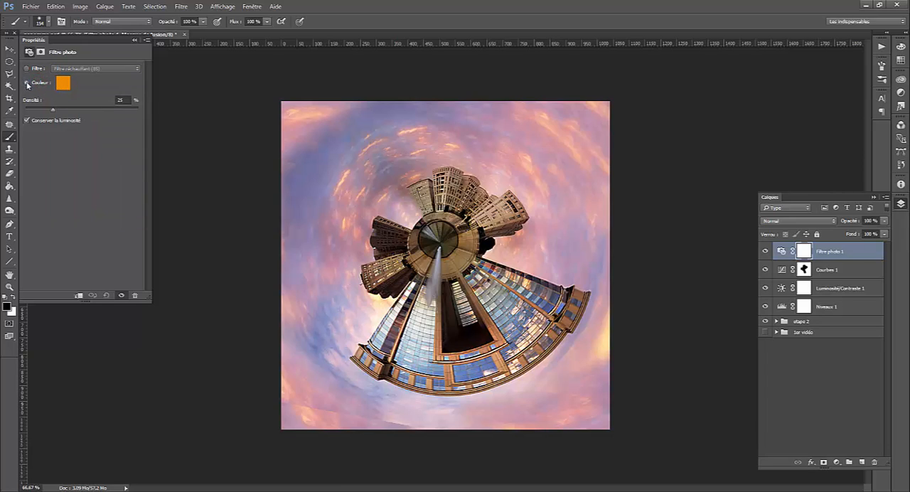
left_click(34, 69)
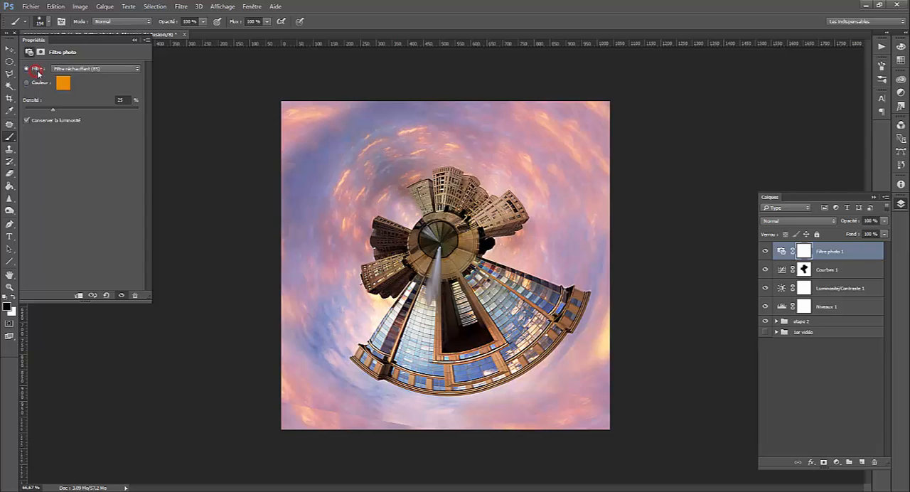
Set the Photo Filter to the cooling filter Filtre refroidissant (80) with a density of 33 %.
left_click(75, 68)
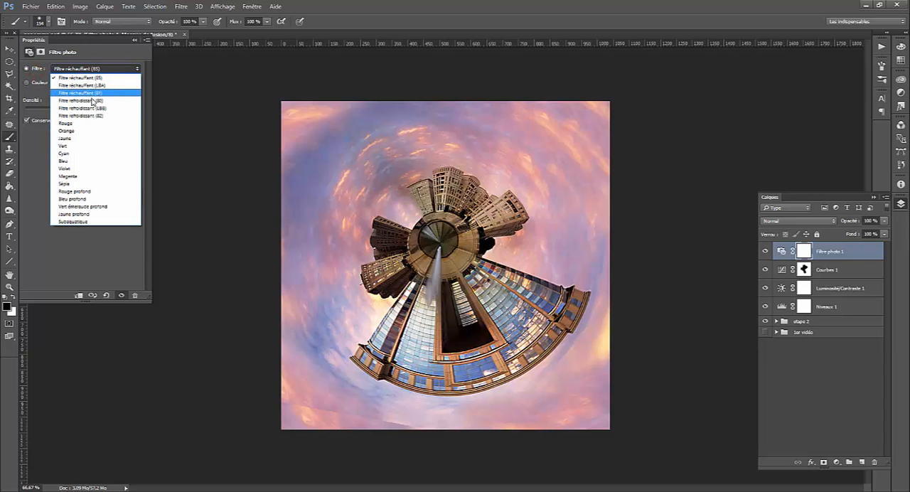
left_click(91, 101)
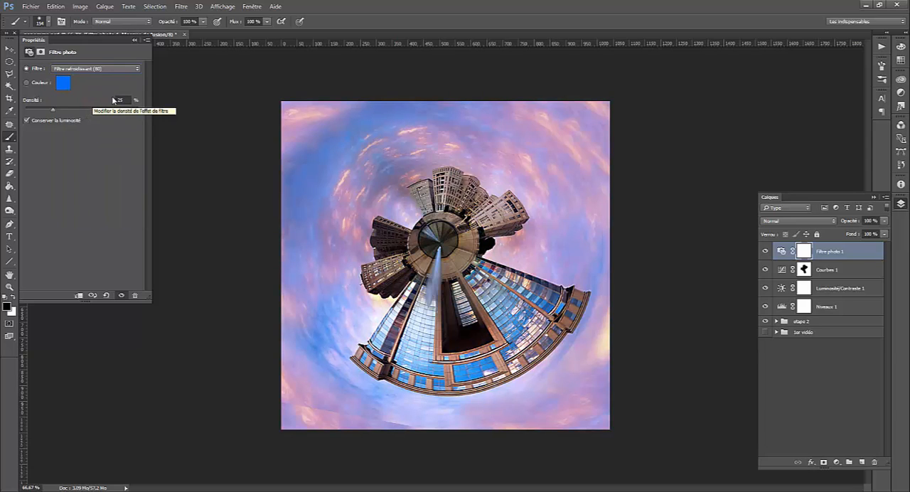
left_click(118, 100)
type("33")
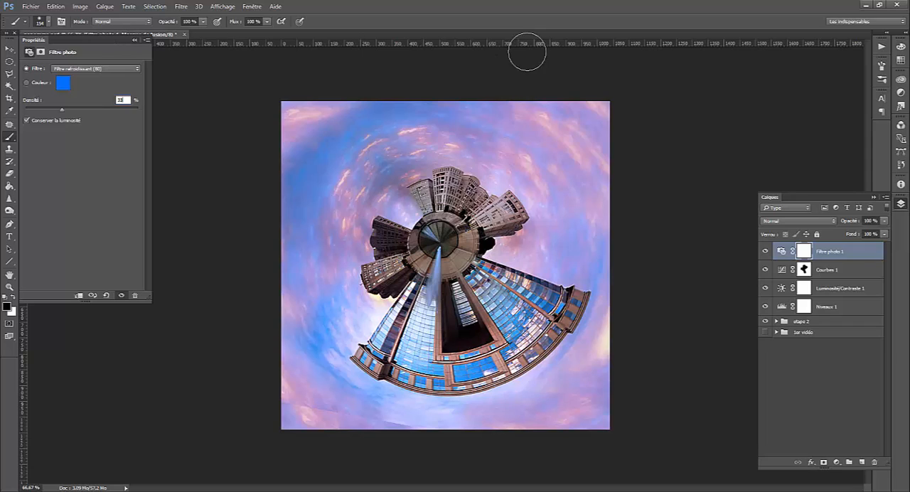
Set the Photo Filter layer's opacity to 65 %.
left_click(869, 221)
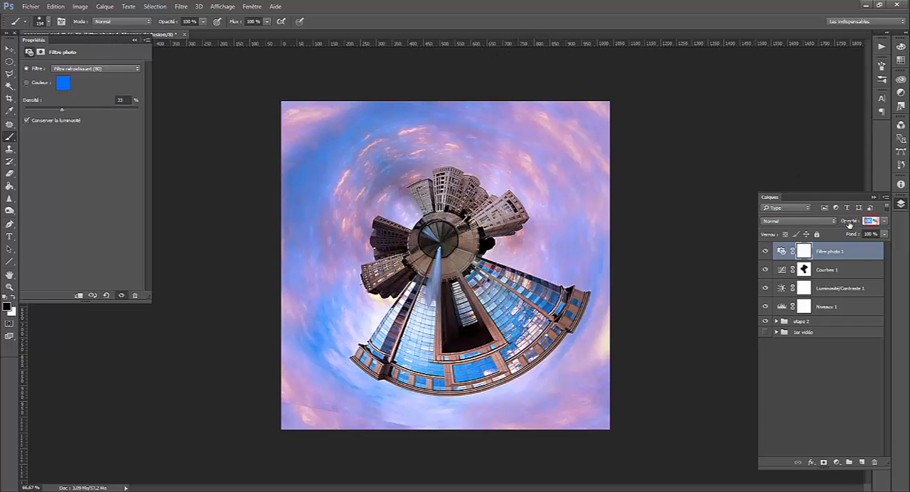
type("65")
left_click(768, 251)
Paint black on the Photo Filter mask over the planet's centre and upper buildings, and compare the image with and without the layer.
mouse_move(466, 234)
left_mouse_down()
mouse_move(446, 252)
mouse_move(457, 223)
mouse_move(441, 237)
mouse_move(450, 186)
mouse_move(506, 222)
left_mouse_up()
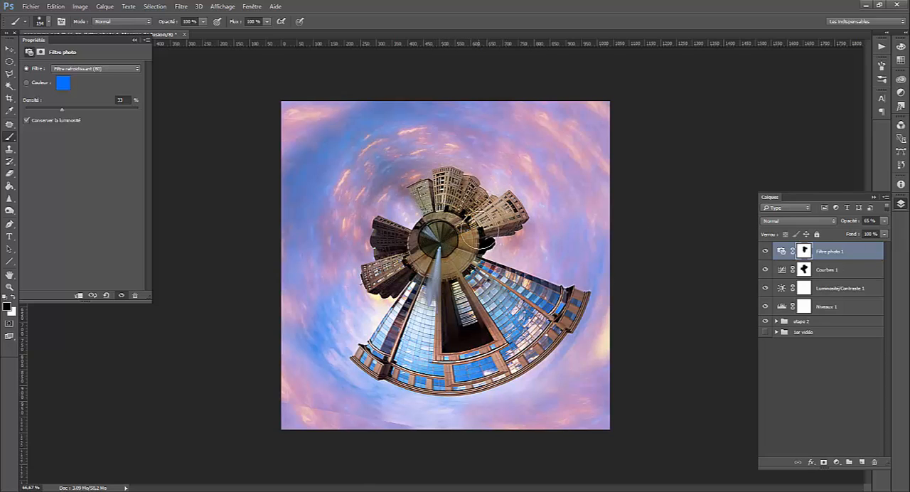
mouse_move(456, 205)
left_mouse_down()
mouse_move(388, 240)
mouse_move(431, 292)
mouse_move(448, 253)
mouse_move(438, 250)
mouse_move(477, 285)
mouse_move(489, 274)
mouse_move(438, 298)
left_mouse_up()
mouse_move(447, 250)
left_mouse_down()
mouse_move(454, 234)
mouse_move(438, 207)
mouse_move(496, 216)
left_mouse_up()
left_click(764, 253)
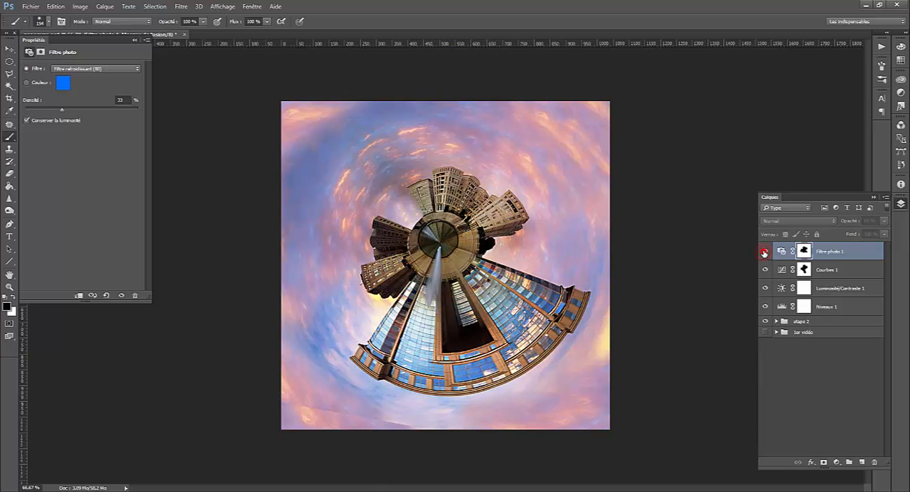
left_click(765, 252)
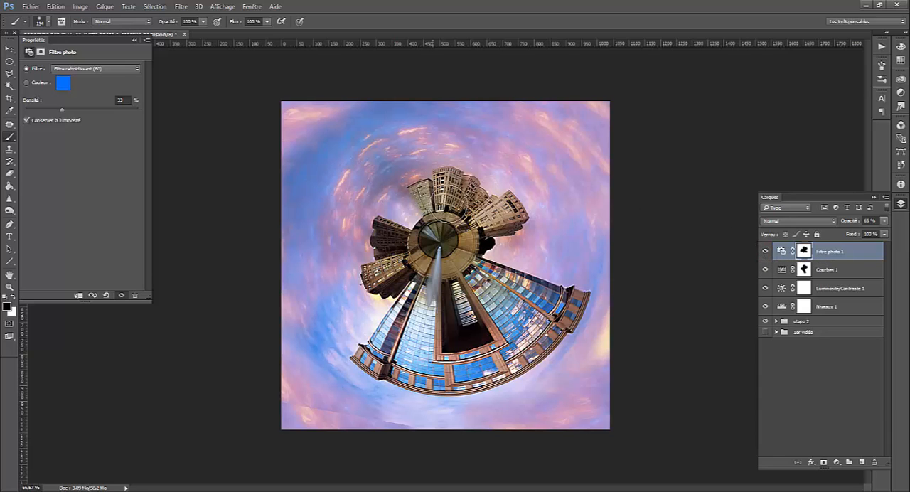
Add a second Levels adjustment layer with the midtone input at 0,87 and the white input at 252.
left_click(837, 462)
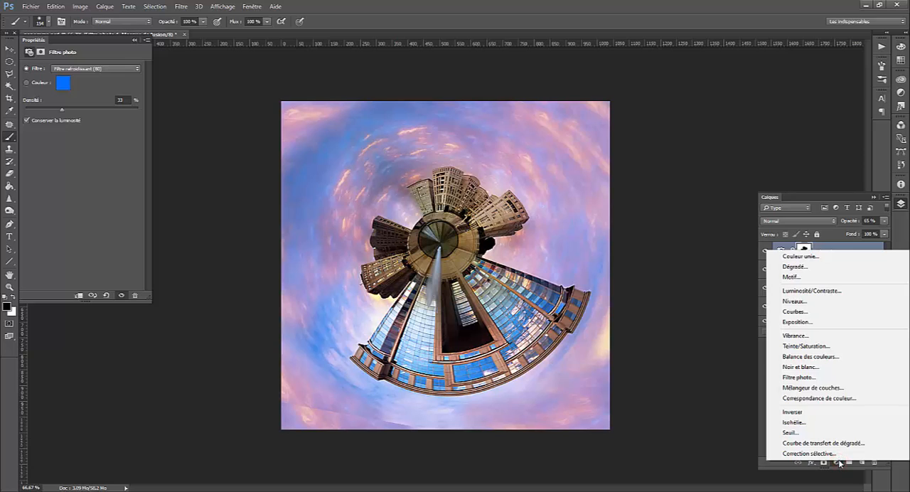
left_click(796, 301)
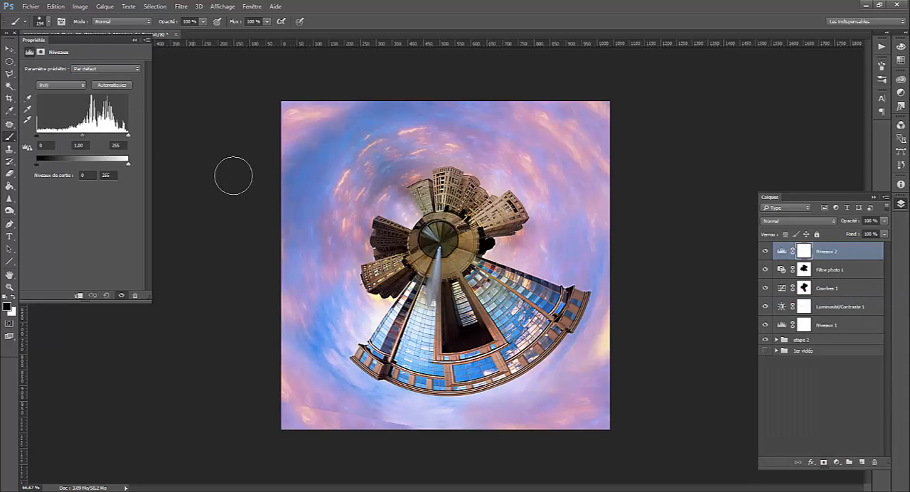
left_click(81, 145)
type("0,5")
key("BackSpace")
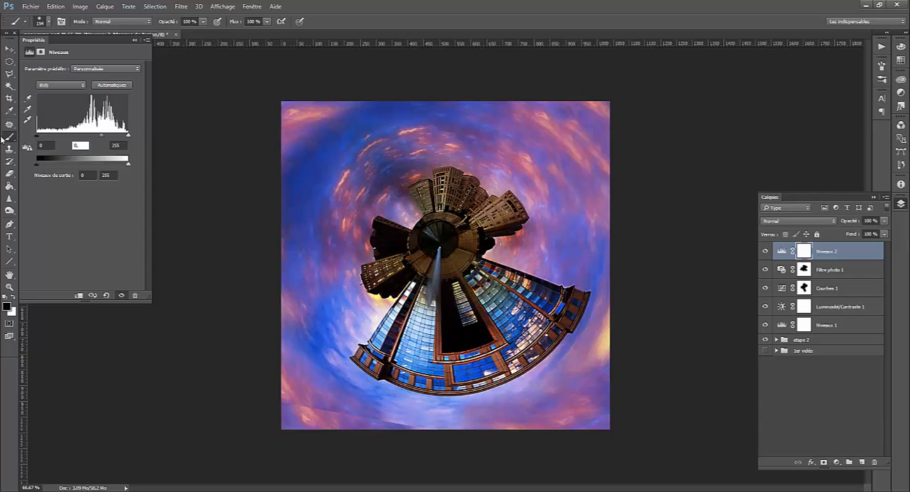
type("87")
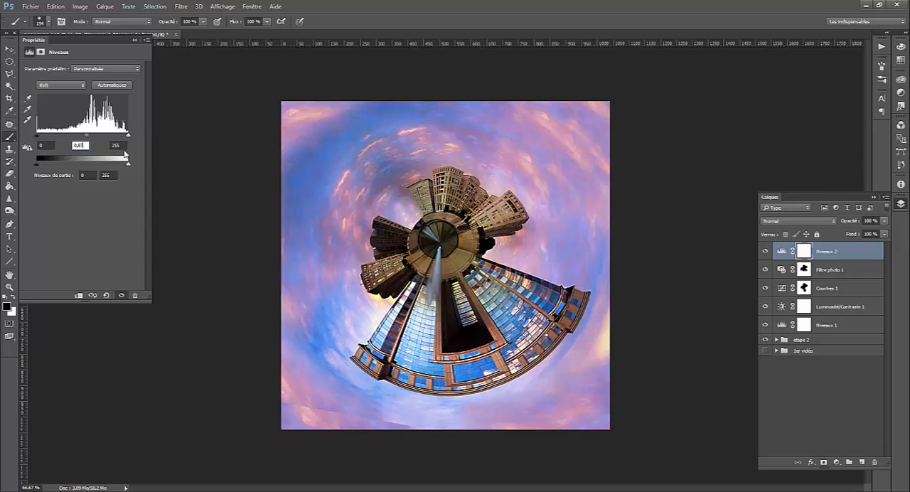
left_click(123, 146)
type("252")
Compare the image with and without the second Levels layer, and set the layer's opacity to 74 %.
left_click(765, 251)
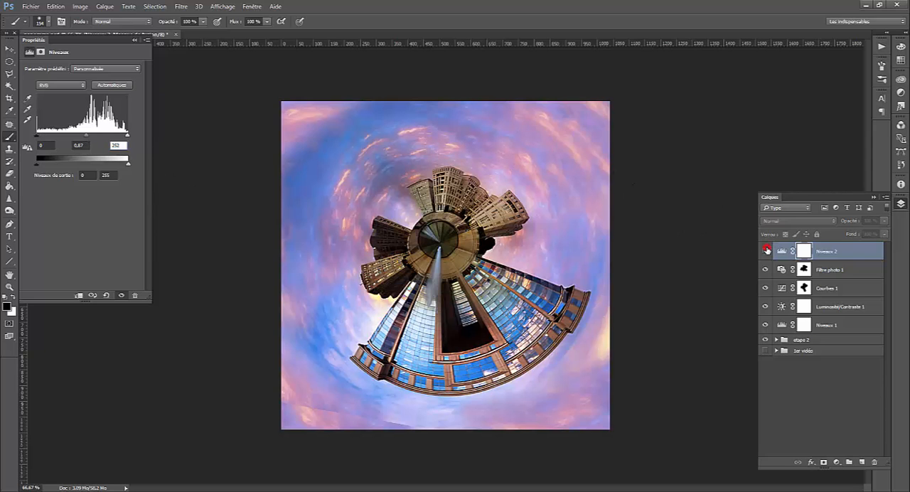
left_click(765, 252)
left_click(764, 253)
left_click(764, 253)
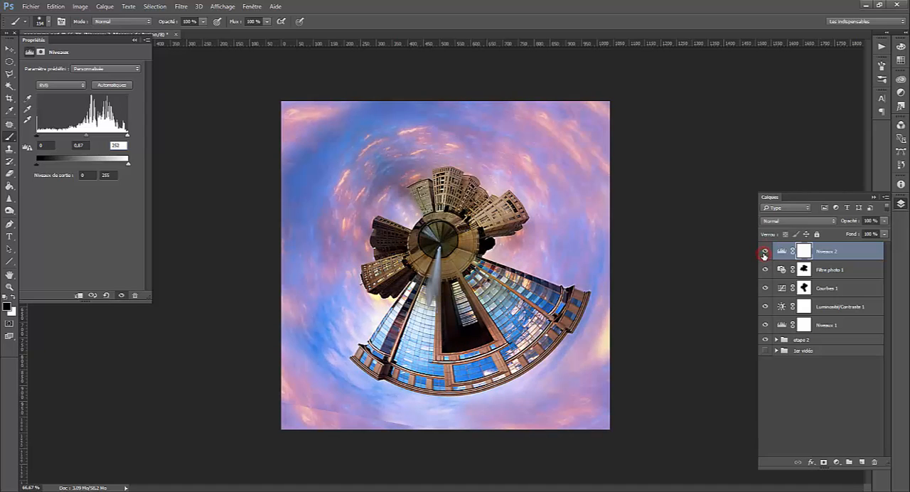
left_click(765, 253)
left_click(765, 253)
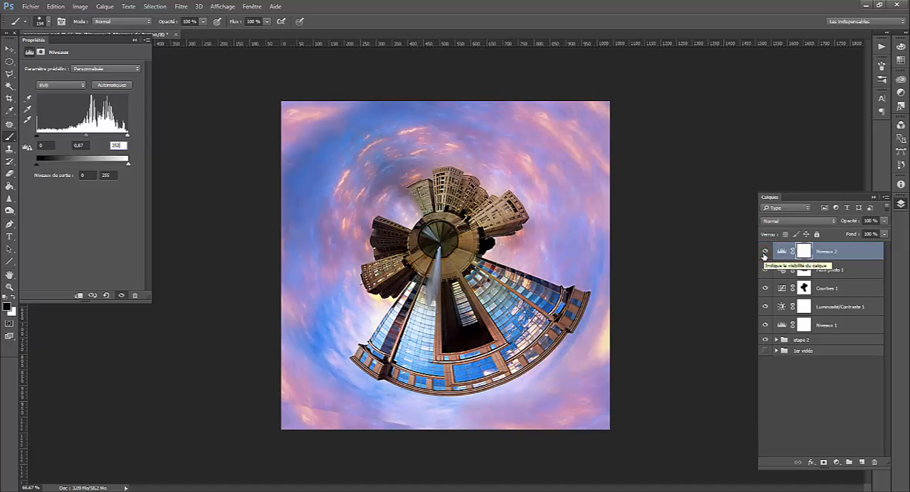
left_click(885, 221)
left_click_drag(875, 232, 868, 232)
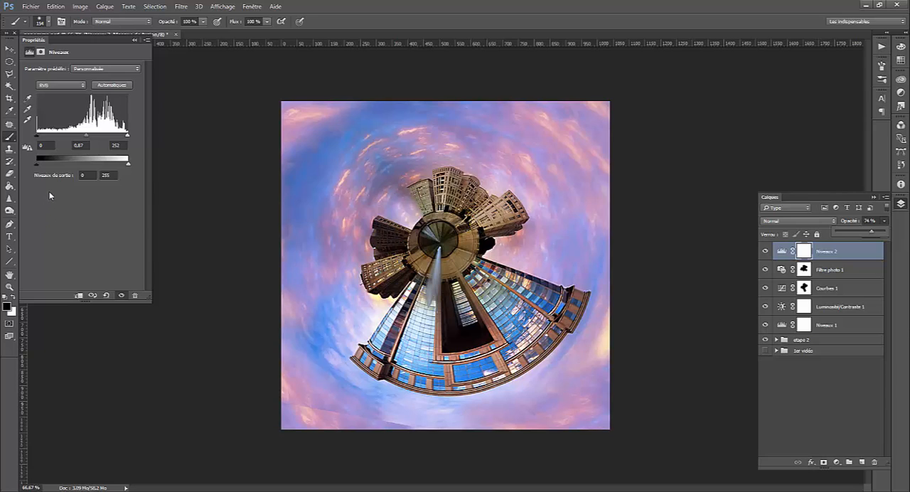
Add a Selective Color adjustment layer above the second Levels layer.
left_click(837, 454)
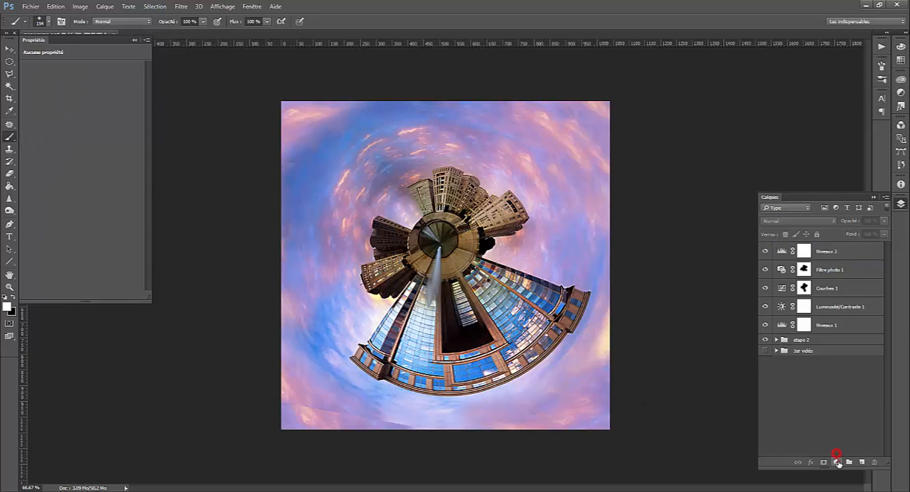
left_click(836, 237)
left_click(837, 463)
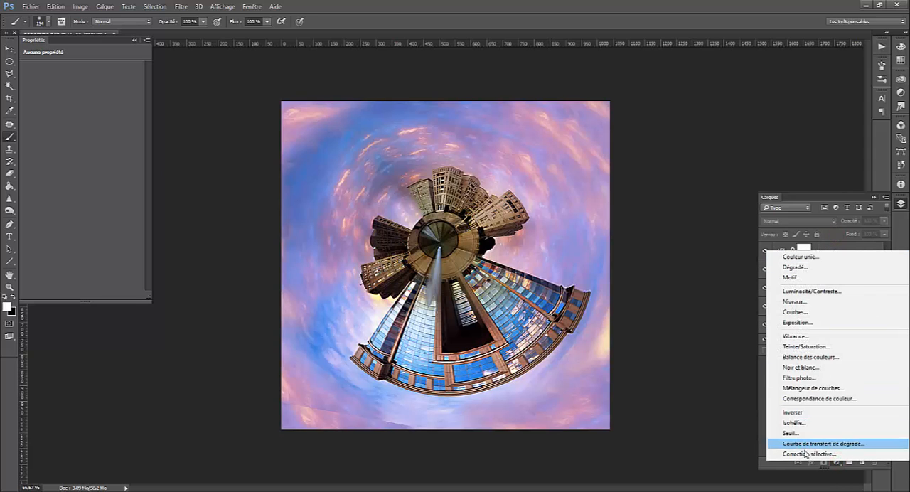
left_click(806, 454)
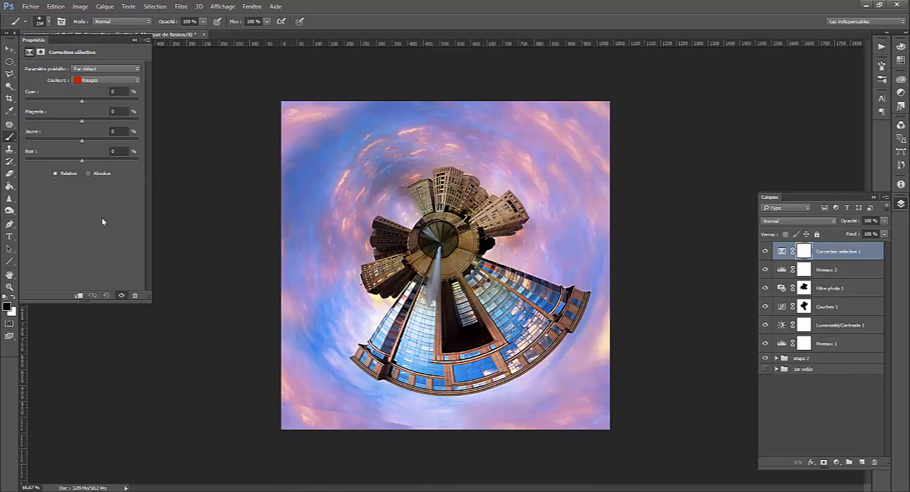
Set the cyan of the reds to 3 % in the Selective Color layer.
left_click(115, 83)
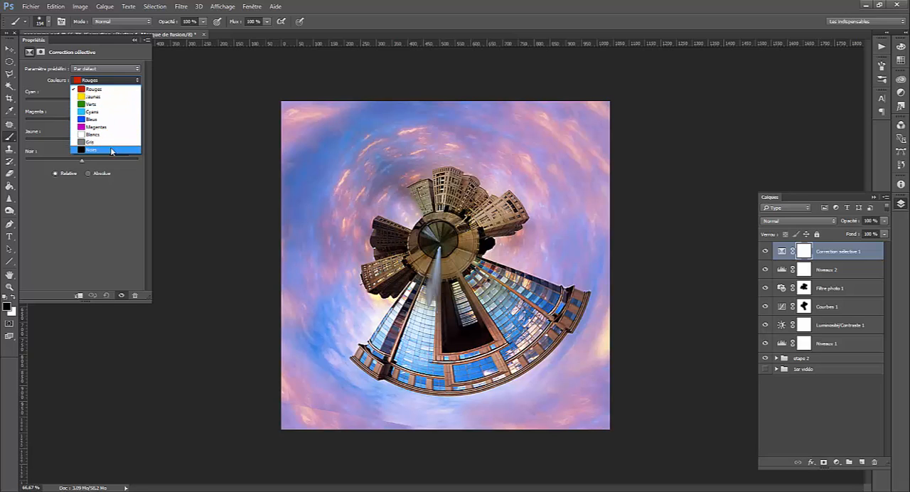
left_click(74, 234)
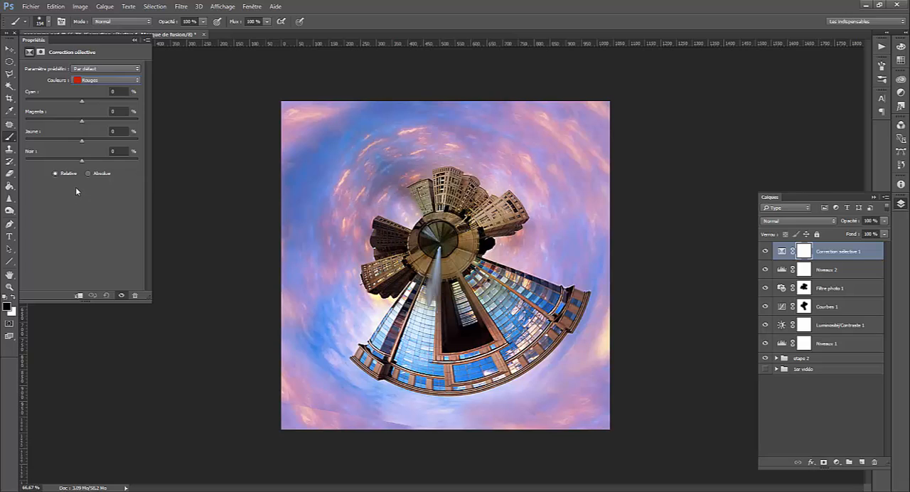
left_click(118, 91)
type("3")
key("Return")
Set the yellows in the Selective Color layer to cyan -28, magenta -17, yellow -45 and black -13 %.
left_click(110, 82)
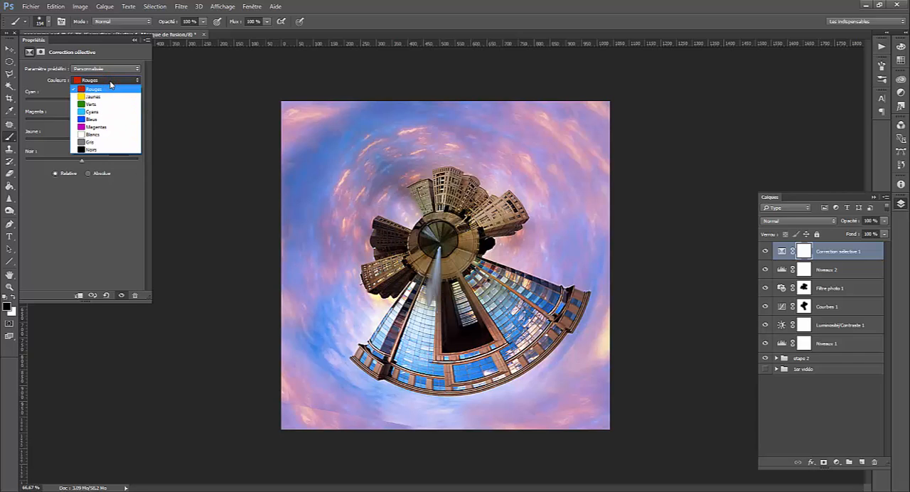
left_click(86, 97)
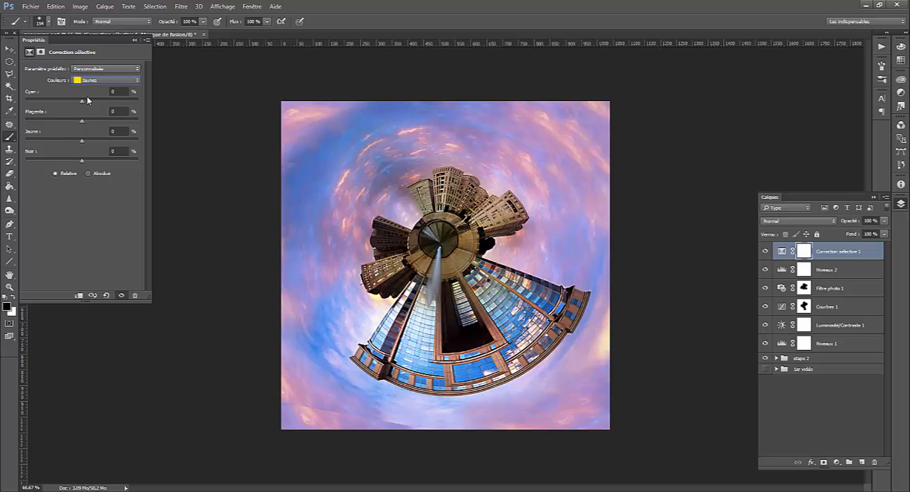
left_click(119, 92)
left_click(118, 112)
type("-17")
left_click(120, 131)
type("-13")
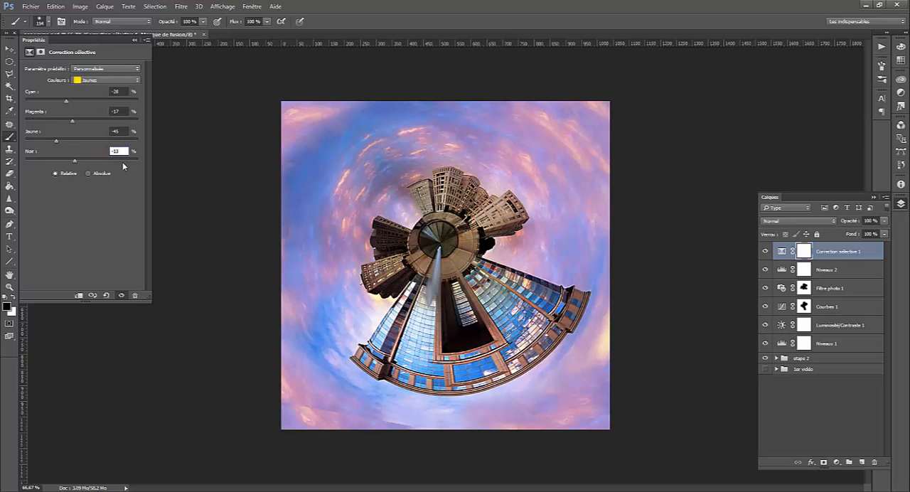
Compare the image with and without the Selective Color layer.
left_click(765, 251)
left_click(765, 251)
left_click(765, 251)
left_click(765, 252)
left_click(766, 252)
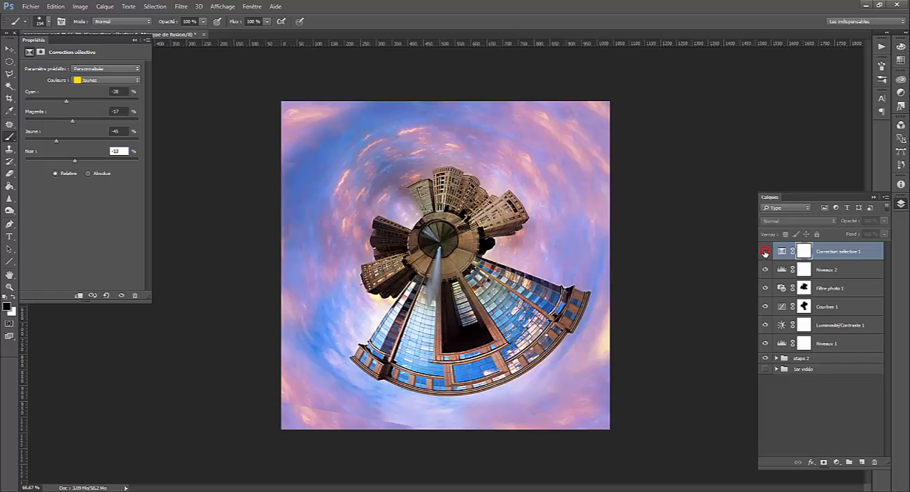
left_click(765, 252)
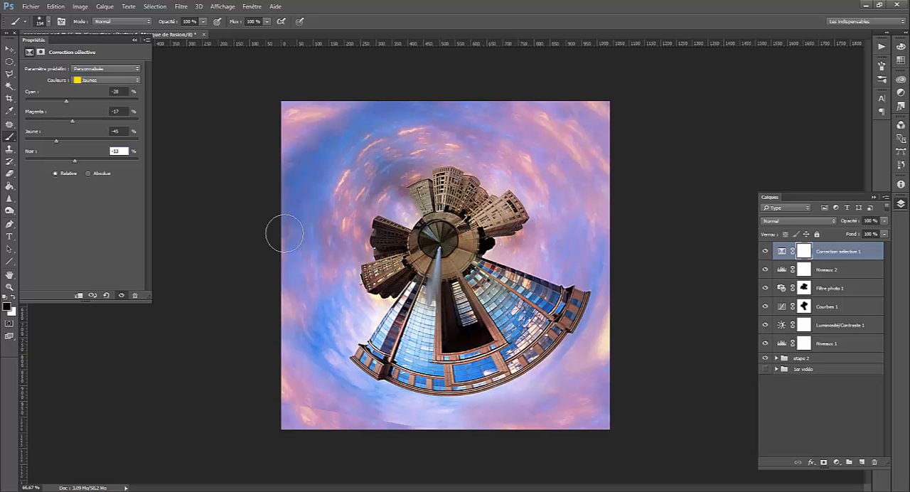
Try a small cyan change on the greys of the Selective Color layer and reset it to 0 %.
left_click(114, 80)
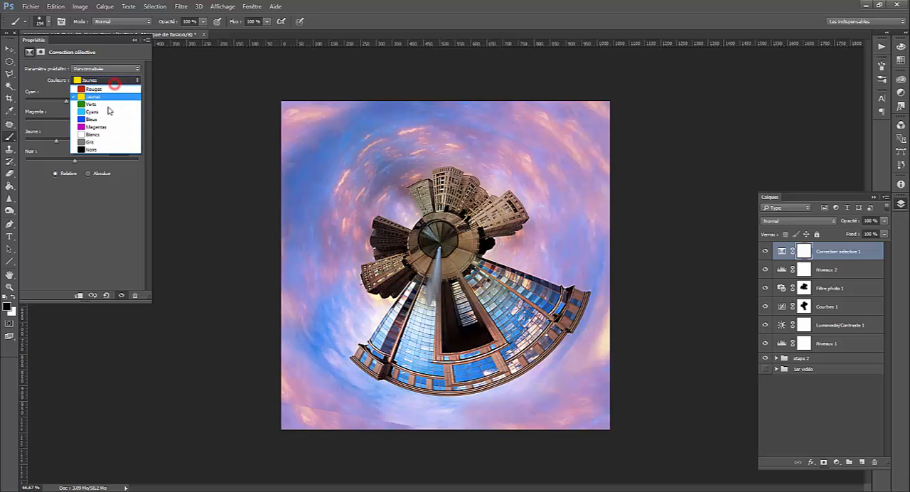
left_click(93, 142)
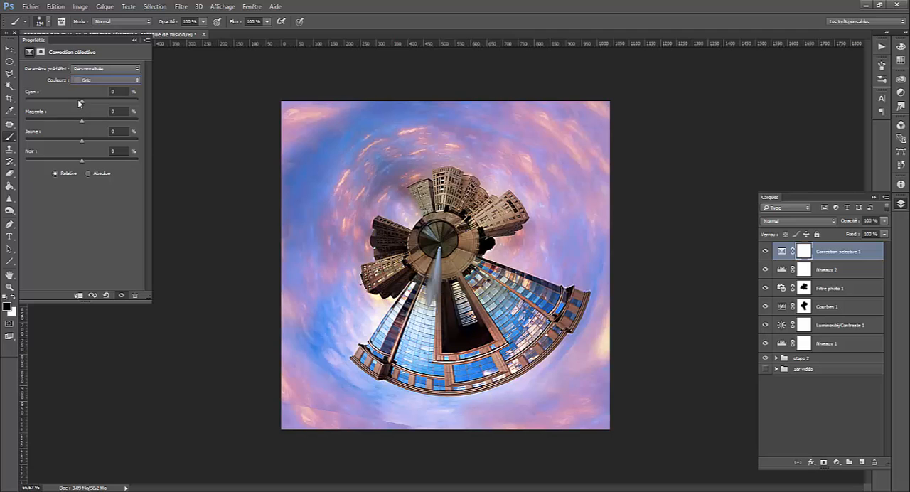
left_click_drag(83, 104, 78, 106)
left_click(119, 91)
type("0")
Add a second Selective Color adjustment layer, and compare the image with and without the first Selective Color layer.
left_click(833, 248)
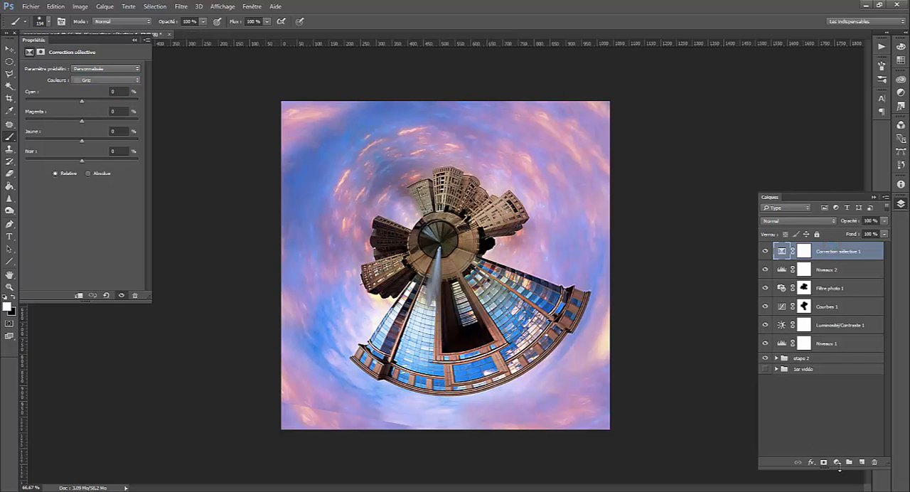
left_click(837, 463)
left_click(837, 459)
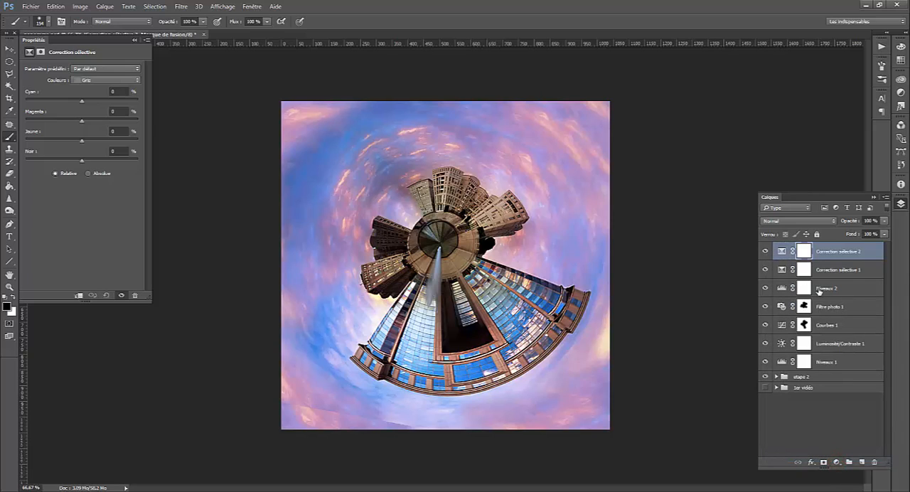
left_click(763, 273)
left_click(764, 273)
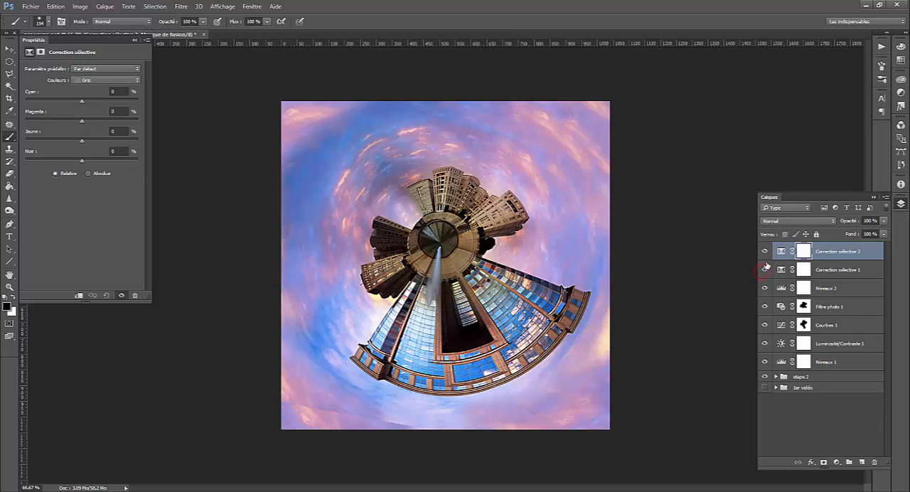
left_click(828, 253)
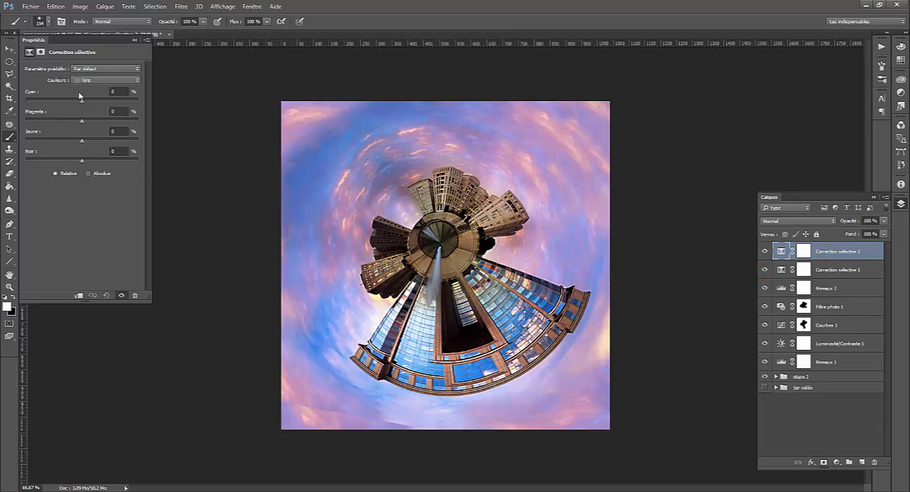
Set the greys in the second Selective Color layer to cyan +18, magenta +5, yellow +14 and black +3 %.
left_click_drag(81, 101, 84, 102)
mouse_move(82, 120)
left_mouse_down()
mouse_move(100, 127)
mouse_move(77, 124)
mouse_move(85, 124)
left_mouse_up()
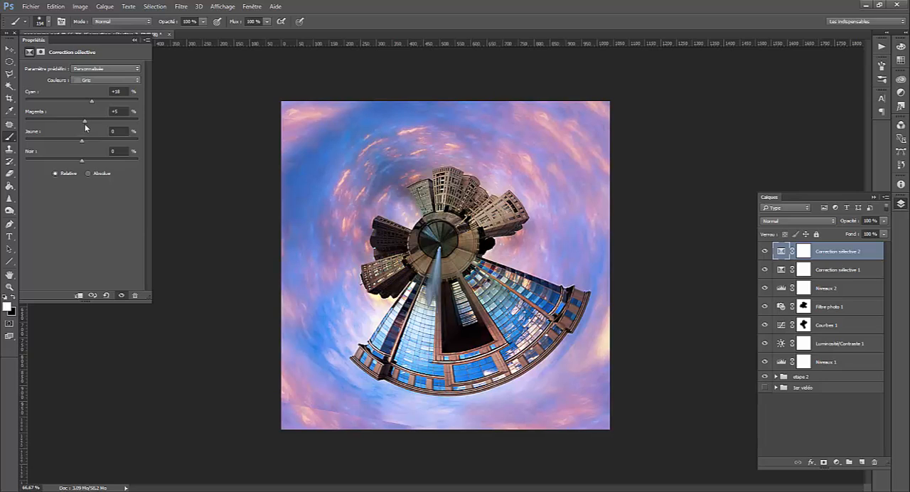
left_click_drag(82, 140, 86, 141)
left_click_drag(82, 160, 84, 160)
Paint black over the buildings and planet centre on the second Selective Color layer's mask so the adjustment affects only the sky.
left_click(804, 252)
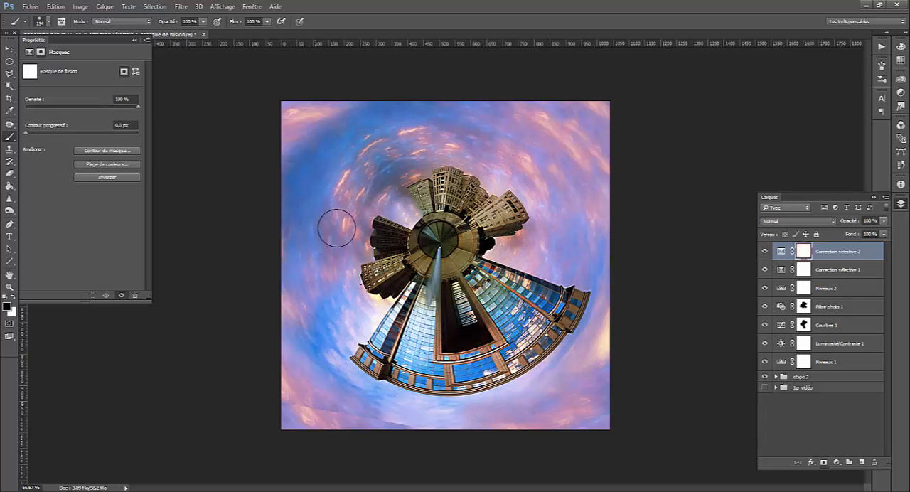
key("x")
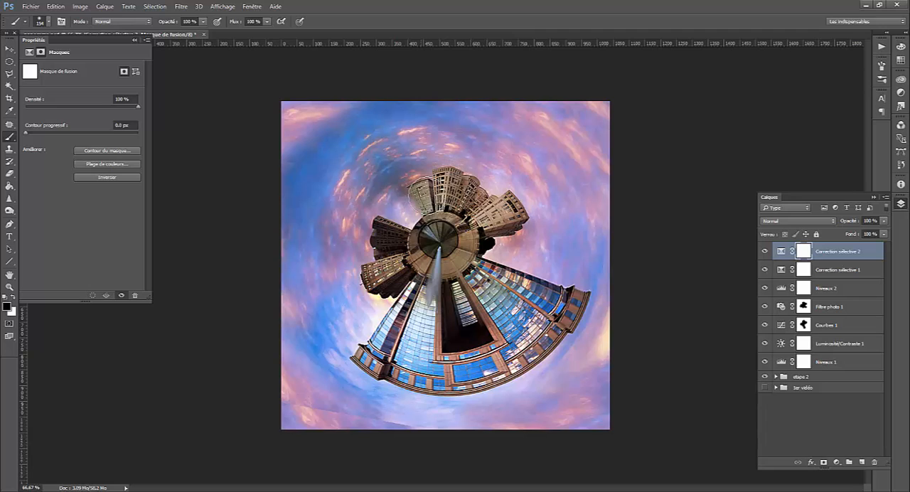
left_click_drag(398, 250, 407, 259)
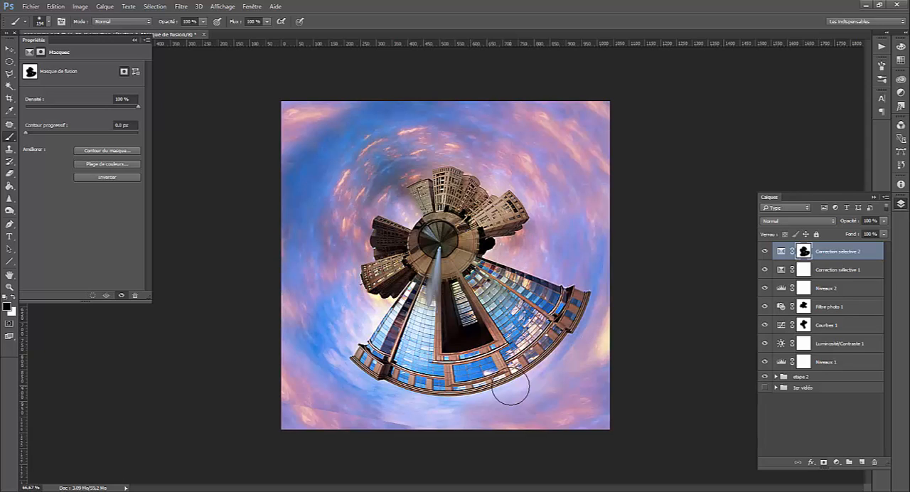
right_click(485, 249)
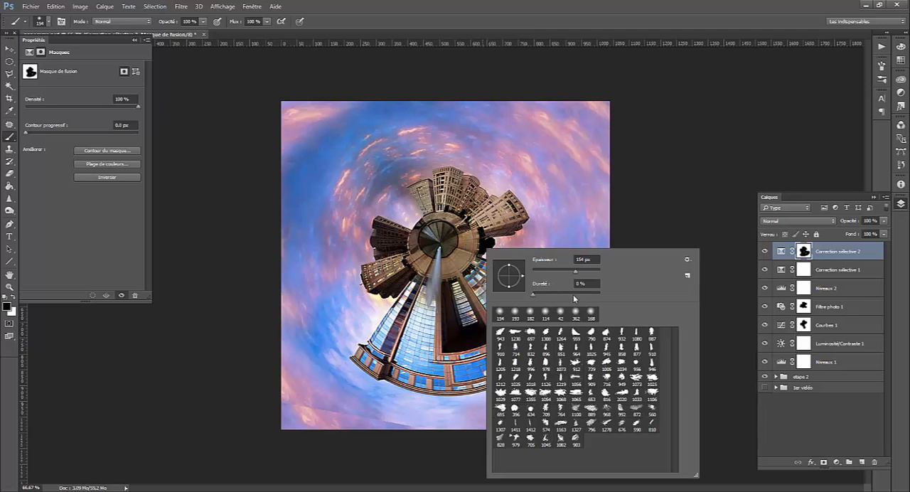
left_click(457, 272)
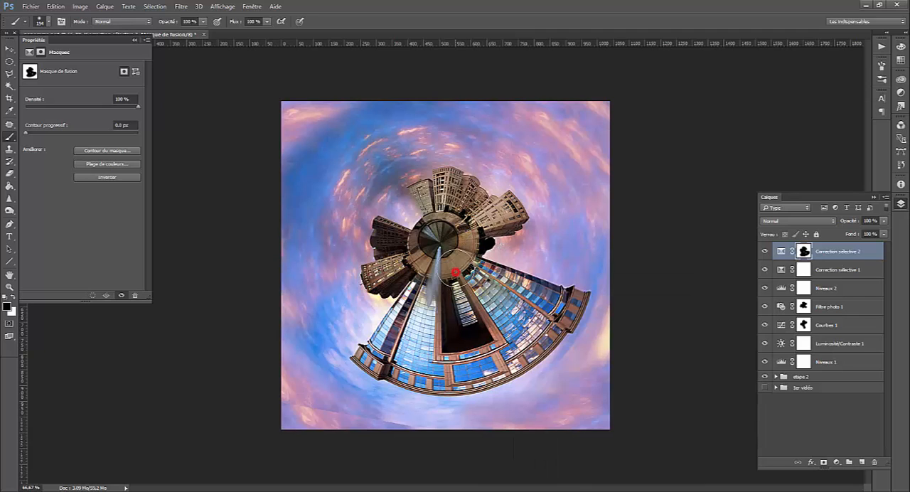
Compare the image with and without the Niveaux 2 layer, and paint the planet's central disc black on that layer's mask.
mouse_move(766, 250)
left_mouse_down()
mouse_move(766, 362)
mouse_move(766, 256)
left_mouse_up()
left_click(764, 287)
left_click(765, 287)
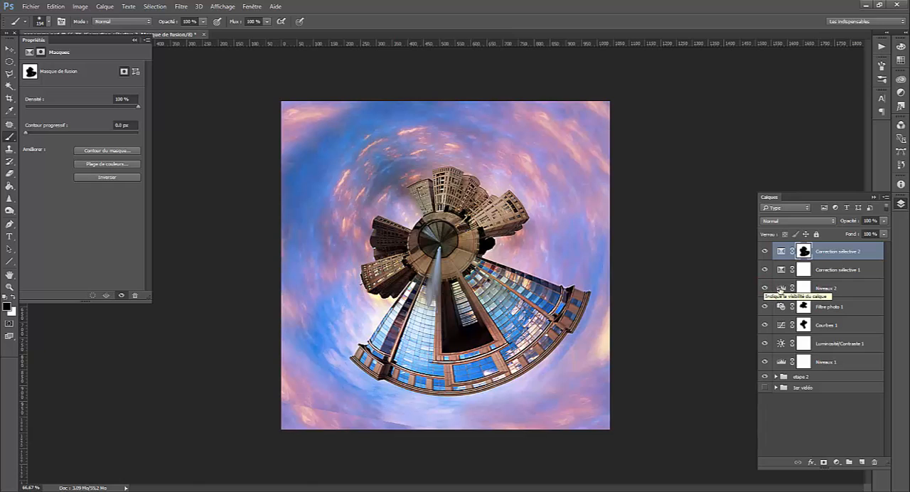
left_click(802, 287)
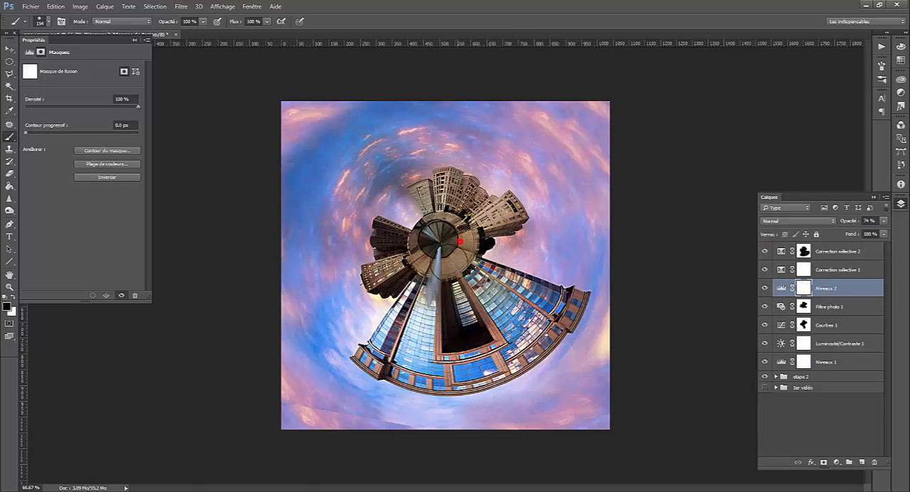
mouse_move(449, 239)
left_mouse_down()
mouse_move(439, 256)
mouse_move(438, 243)
left_mouse_up()
Check the effect of the lowest adjustment layers, and paint the central disc on the Niveaux 1 mask in black at 55 % brush opacity.
left_click(764, 343)
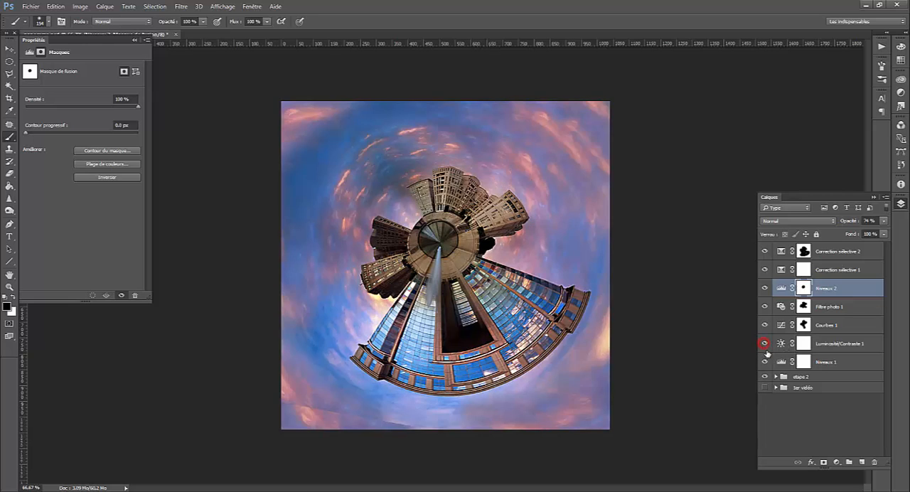
left_click(766, 362)
left_click(766, 361)
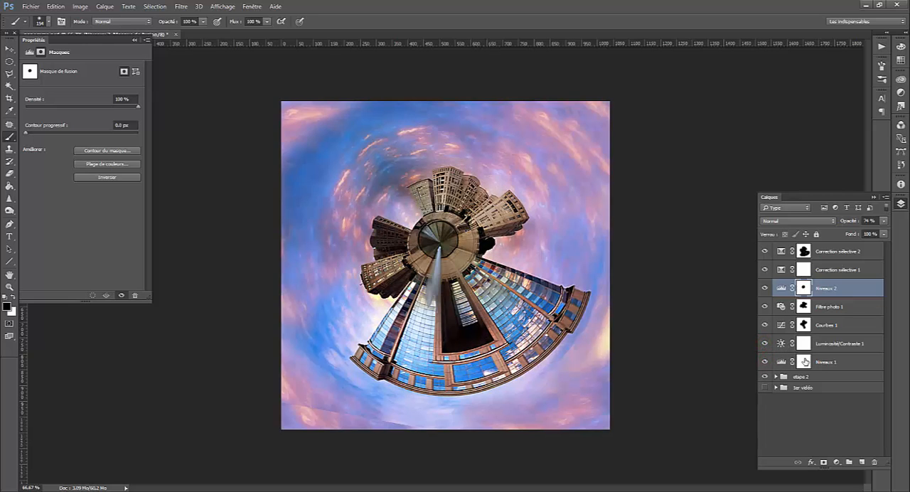
left_click(804, 362)
left_click(203, 21)
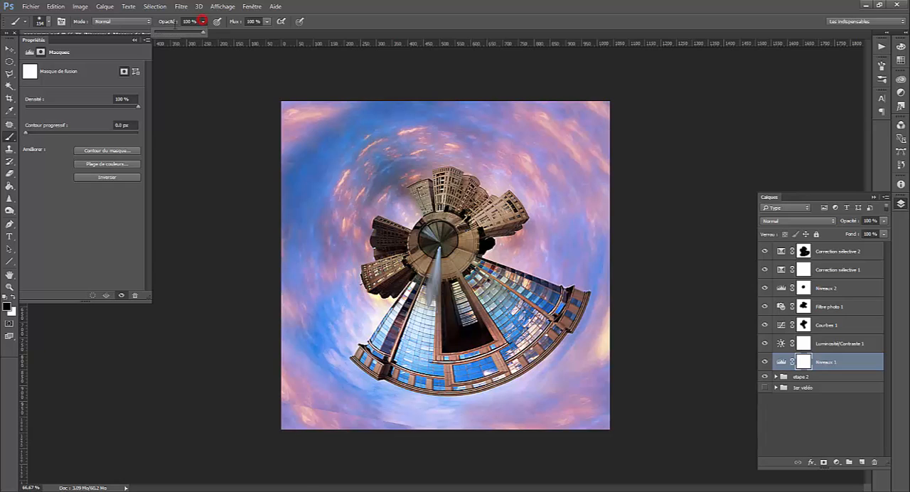
left_click(454, 240)
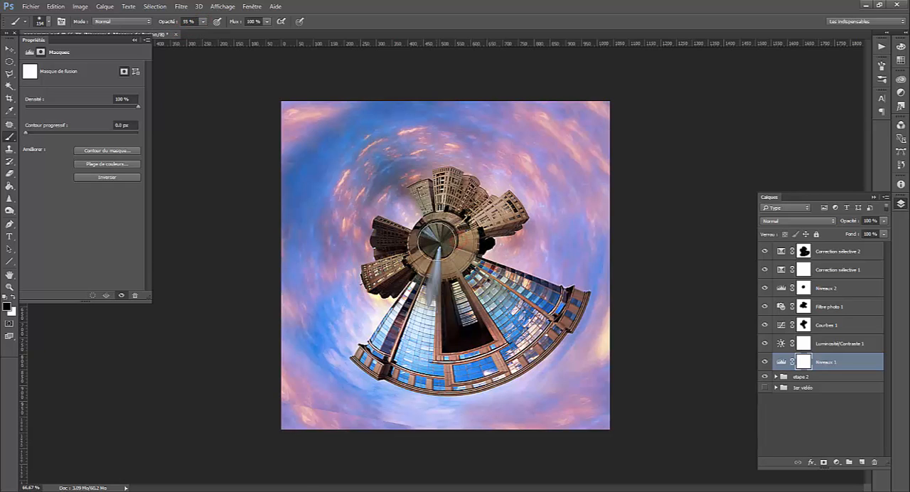
left_click(436, 242)
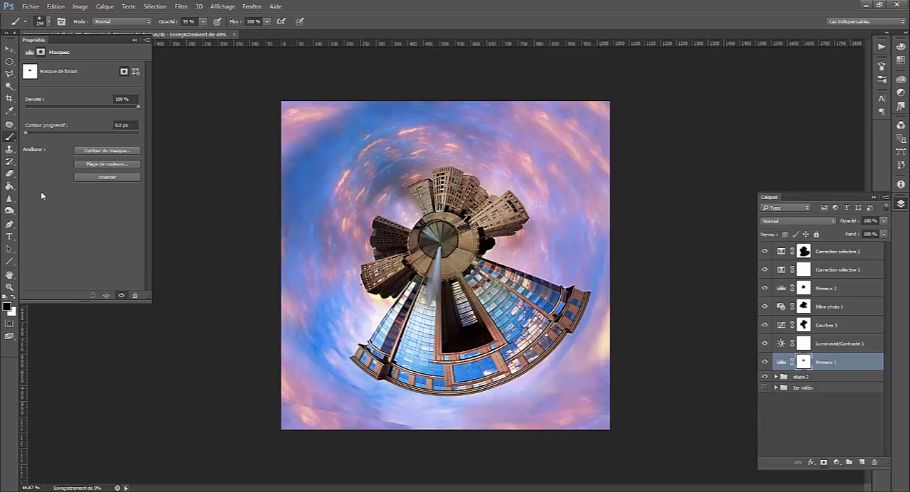
Add a new layer above all the adjustments and apply the merged image of panorama.psd to it.
left_click(840, 257)
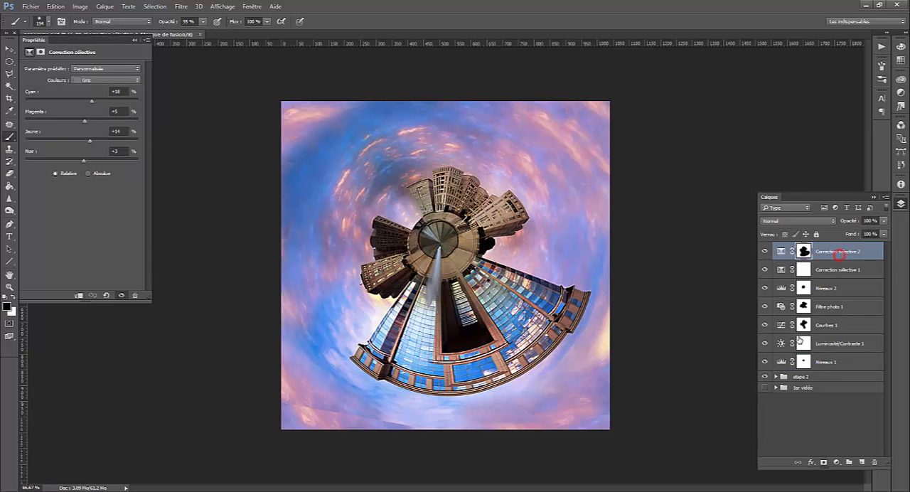
left_click(862, 462)
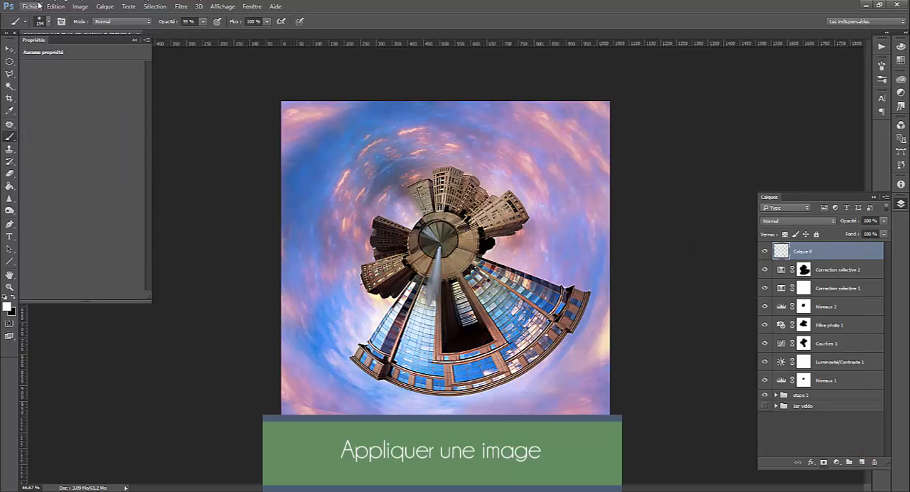
left_click(74, 10)
left_click(114, 142)
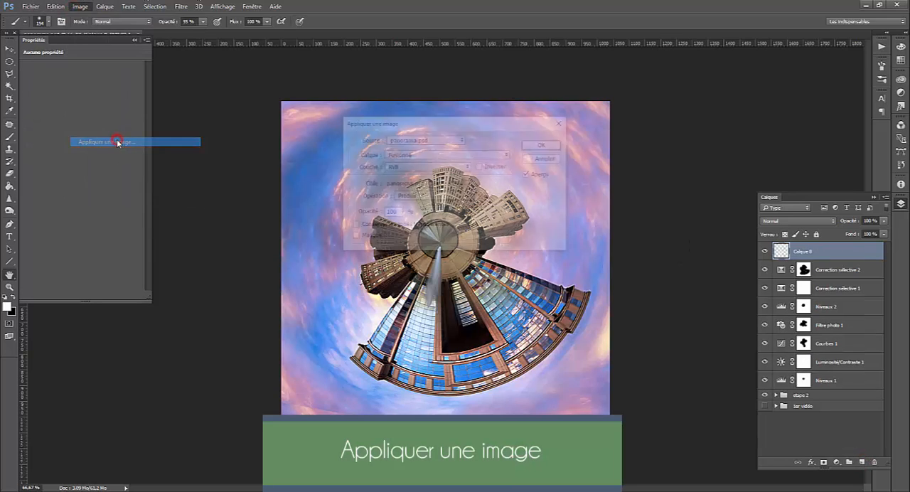
left_click(535, 145)
Remove the visible seam in the sky along the image's lower-left edge with the Clone Stamp, sampling the clouds beside it.
key("b")
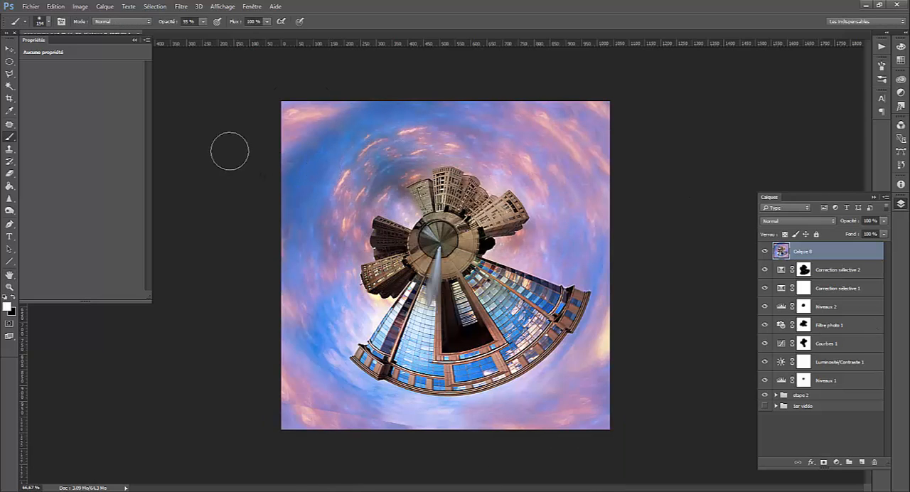
left_click(10, 150)
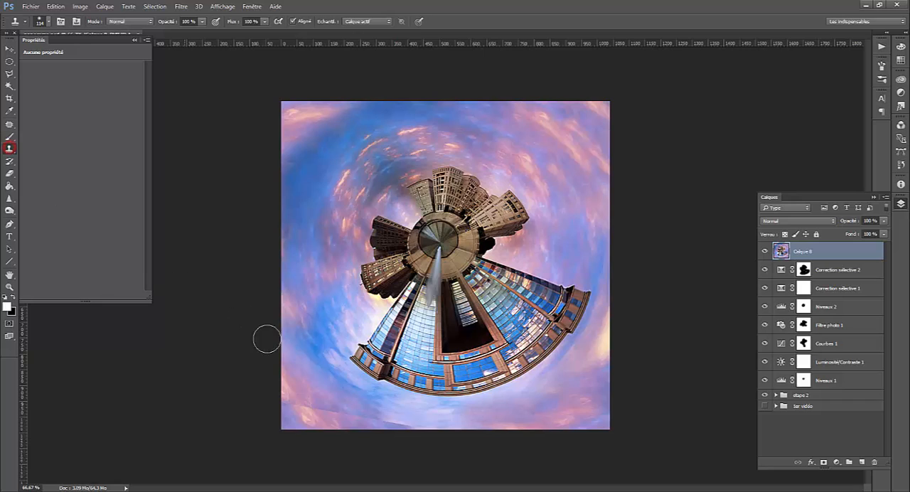
left_click(294, 390, "alt")
left_click(291, 404)
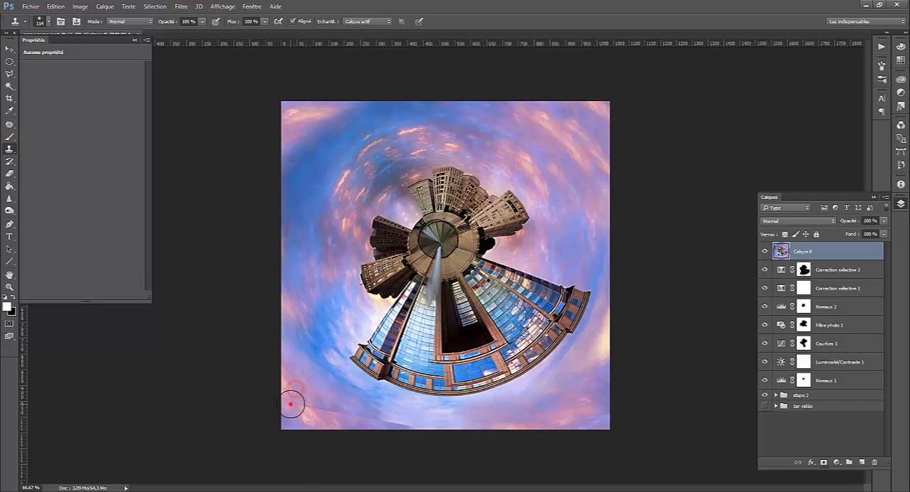
left_click(304, 405)
left_click(314, 408)
left_click(325, 408)
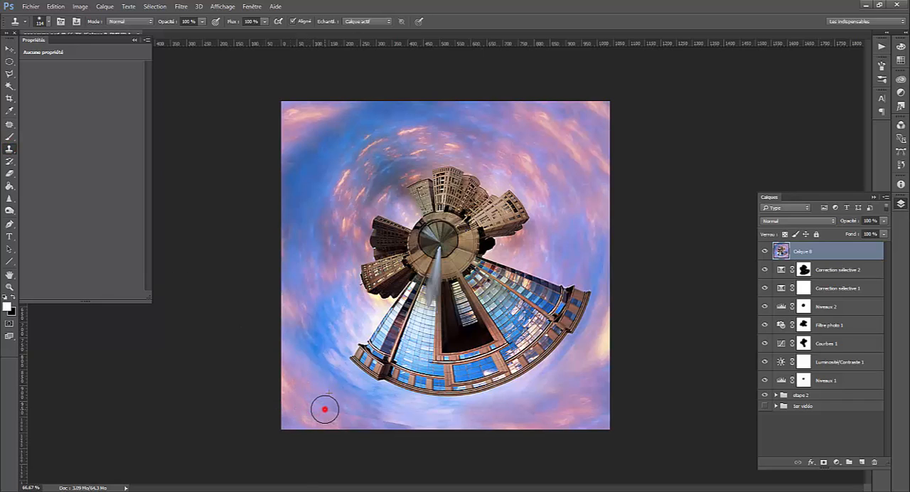
left_click(336, 411)
left_click(357, 420)
left_click(380, 423, "alt")
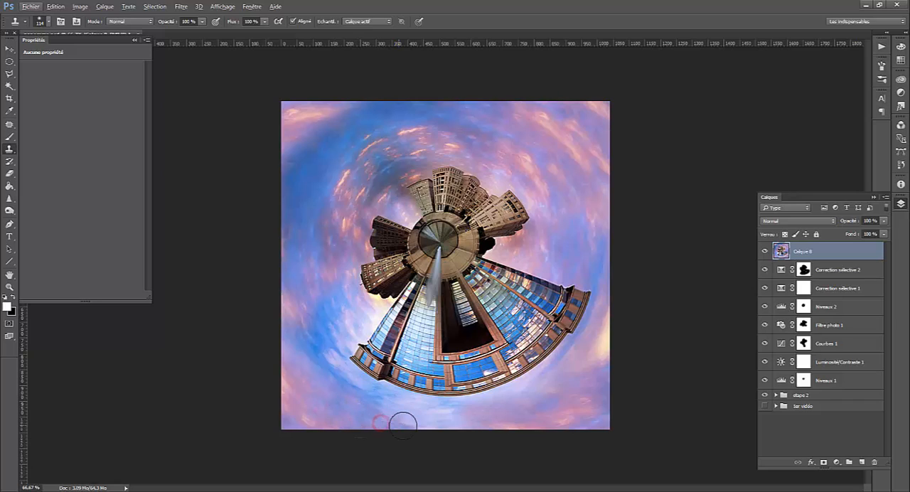
left_click(404, 424)
left_click(394, 420, "alt")
left_click(404, 409, "alt")
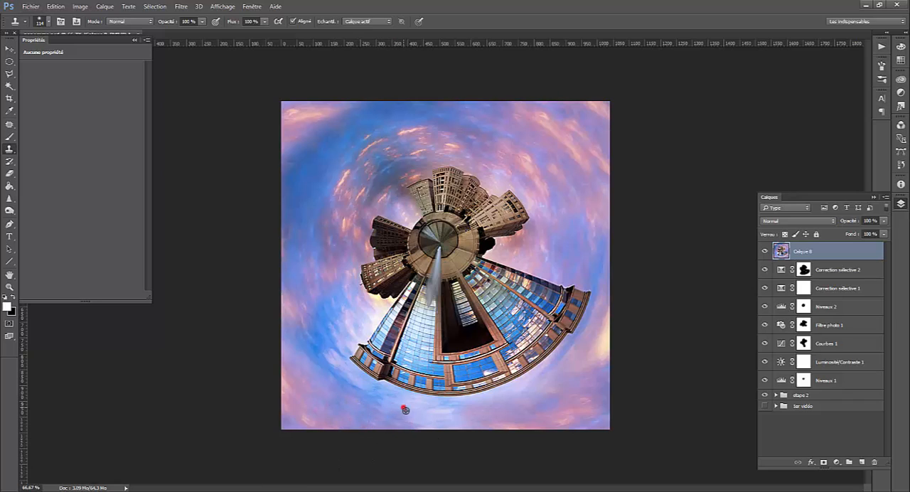
left_click(417, 422)
left_click(417, 424, "alt")
Add a new layer above the merged image and fill it with the mid-grey #797979.
left_click(9, 210)
left_click(863, 462)
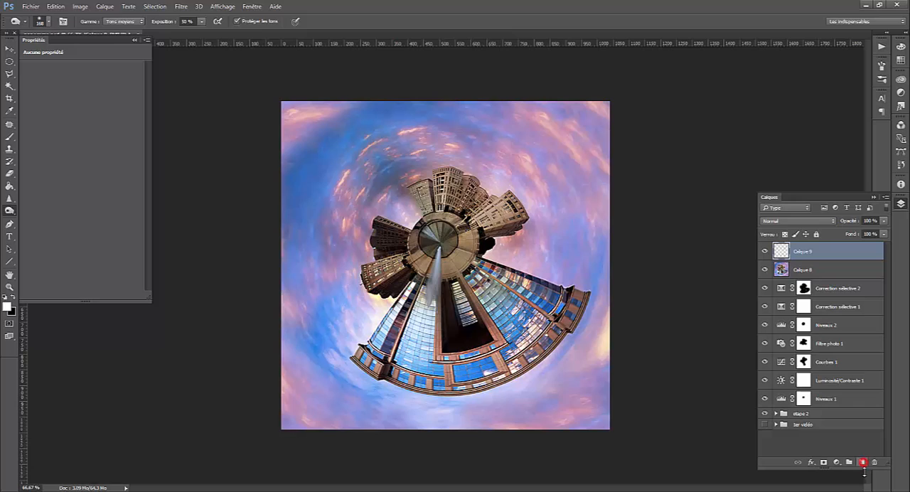
left_click(10, 185)
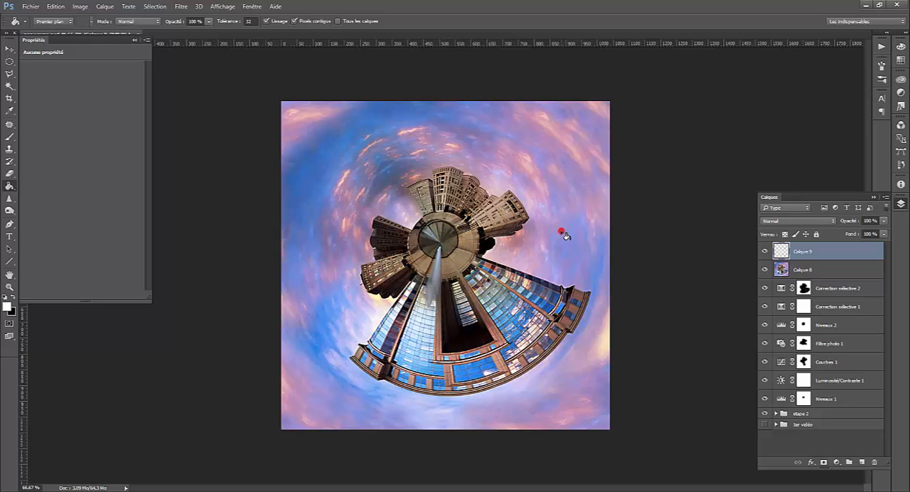
left_click(562, 234)
left_click(6, 306)
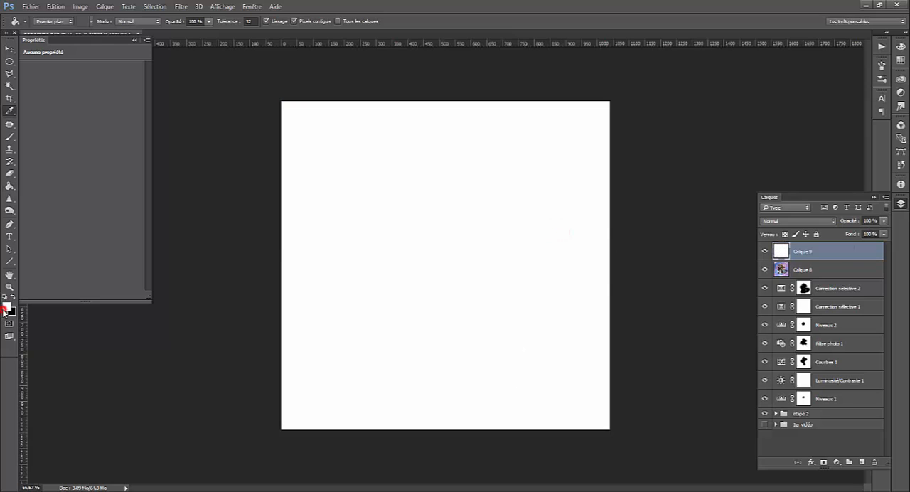
mouse_move(630, 208)
left_mouse_down()
mouse_move(608, 221)
mouse_move(601, 193)
left_mouse_up()
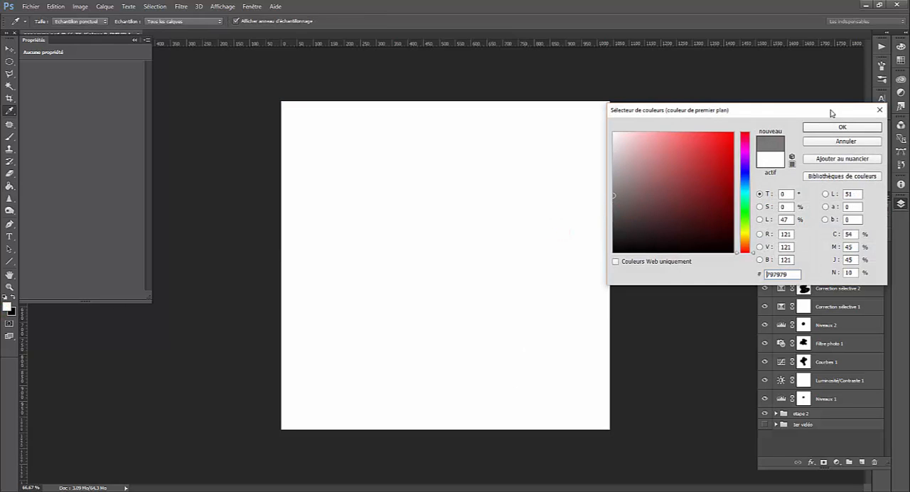
left_click(840, 125)
left_click(416, 198)
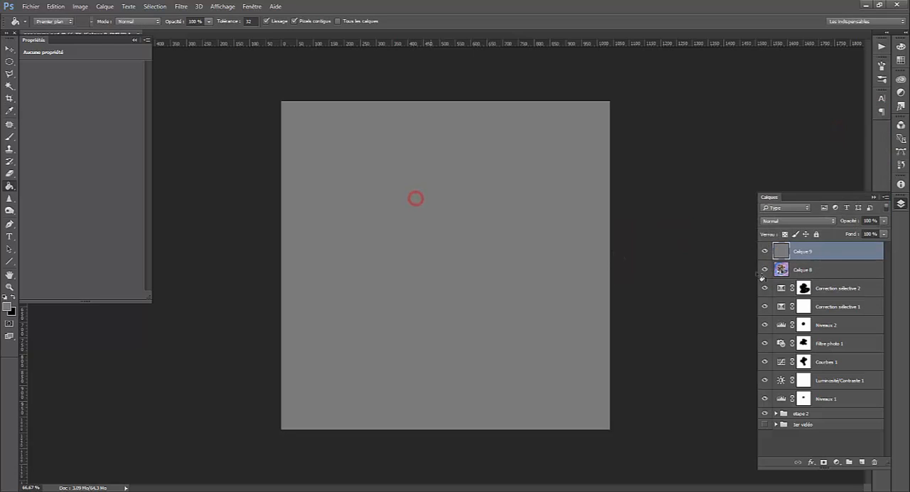
Set the grey layer's blend mode to Lumière tamisée (Soft Light) and compare the image with and without it.
left_click(817, 222)
left_click(781, 322)
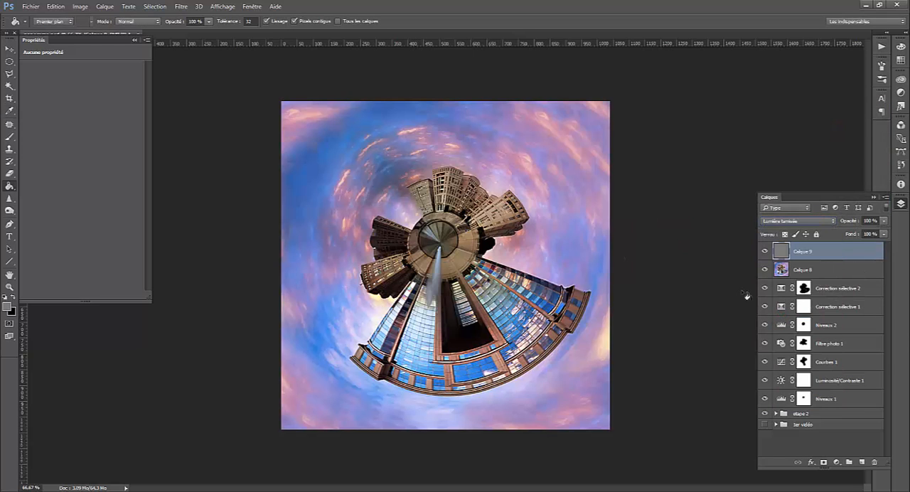
left_click(765, 251)
left_click(765, 251)
left_click(765, 251)
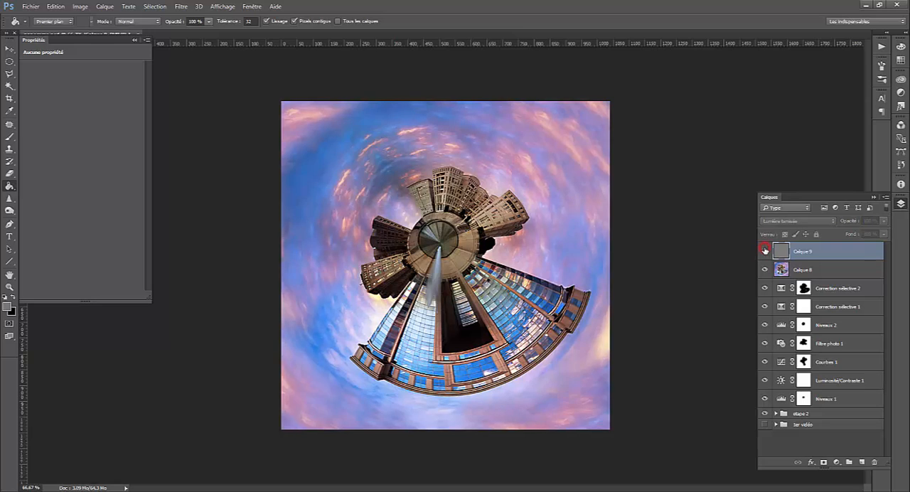
left_click(765, 252)
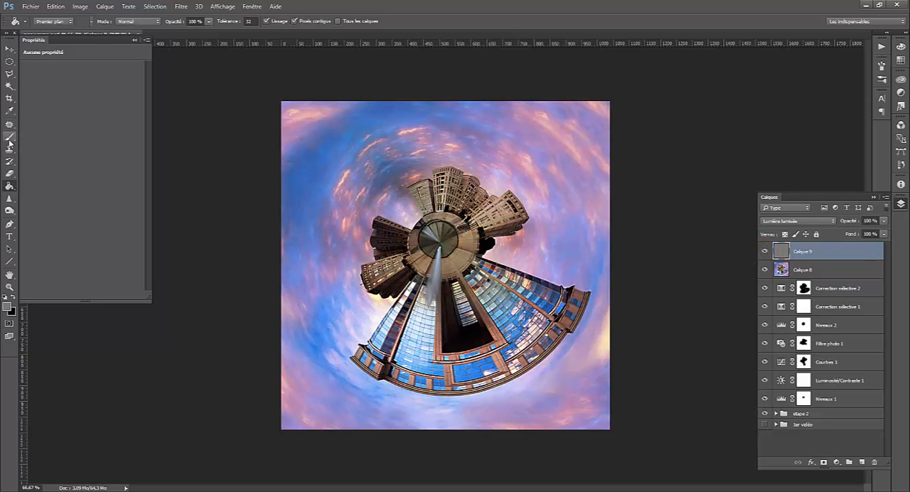
Darken parts of the central disc and surrounding buildings with the Burn tool (Densité +) at 50 % exposure on the grey layer.
left_click(9, 210)
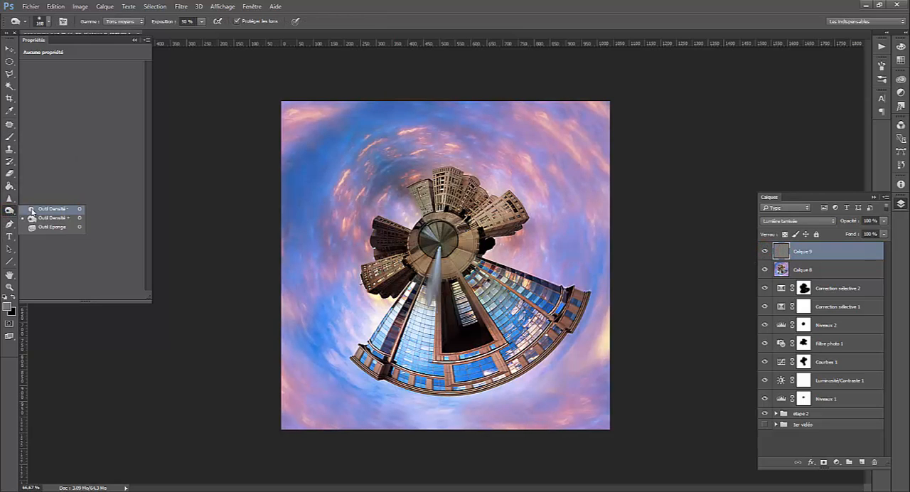
left_click(31, 211)
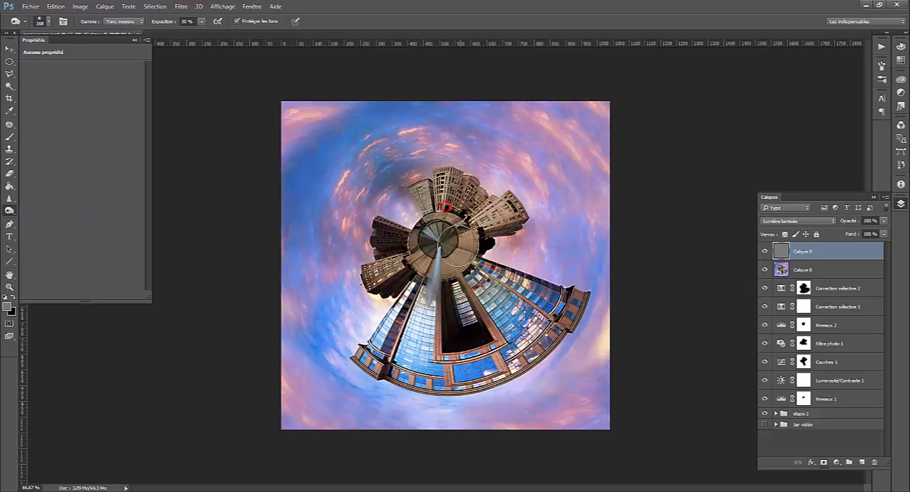
left_click_drag(458, 245, 456, 256)
mouse_move(506, 212)
left_mouse_down()
mouse_move(513, 229)
mouse_move(476, 202)
left_mouse_up()
left_click(784, 274)
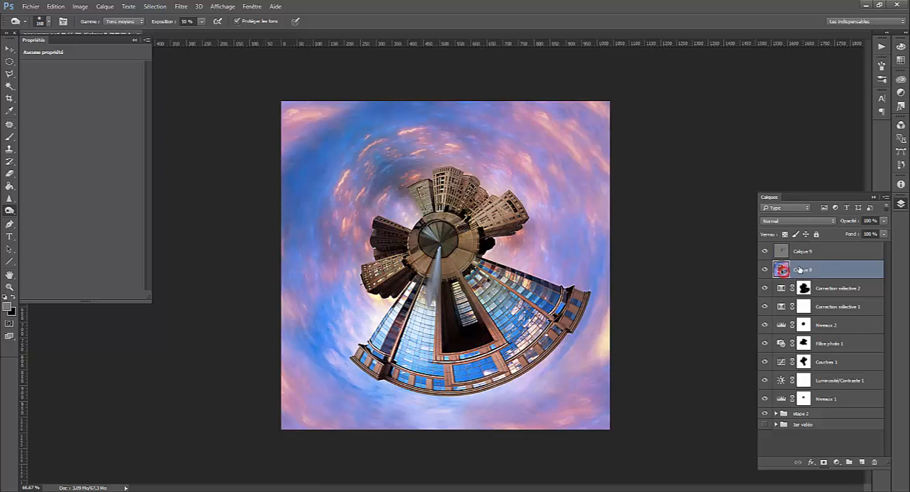
left_click(811, 254)
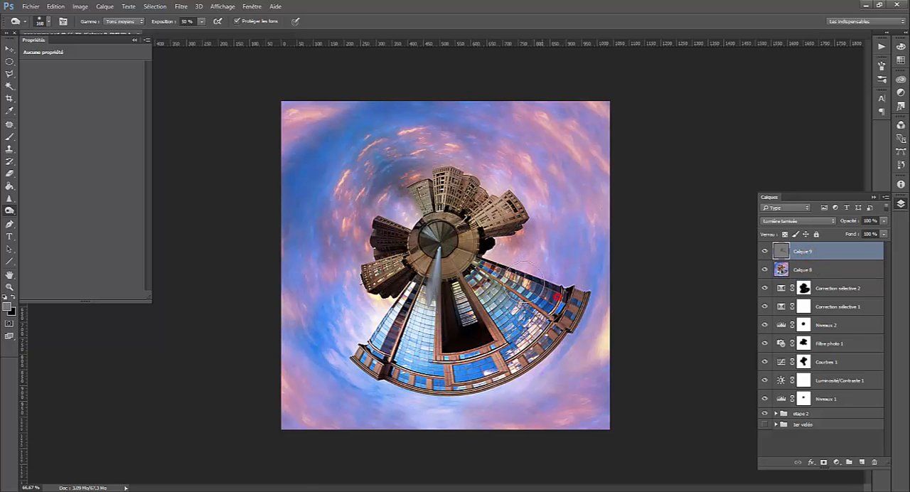
Lighten the glass building and the planet's centre with the Dodge tool (Densité -), using a 418 px brush at 50 % exposure.
right_click(9, 210)
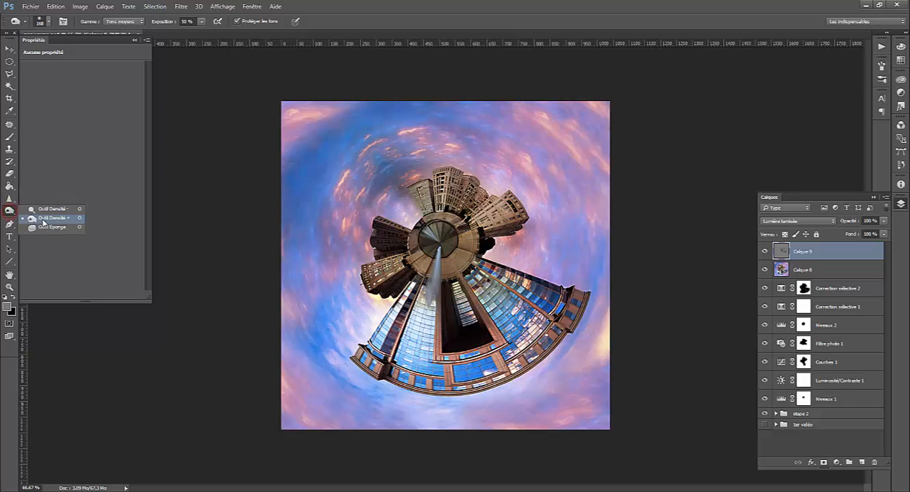
left_click(43, 219)
mouse_move(531, 272)
left_mouse_down()
mouse_move(460, 306)
mouse_move(495, 315)
mouse_move(473, 332)
mouse_move(440, 326)
left_mouse_up()
left_click_drag(466, 234, 439, 236)
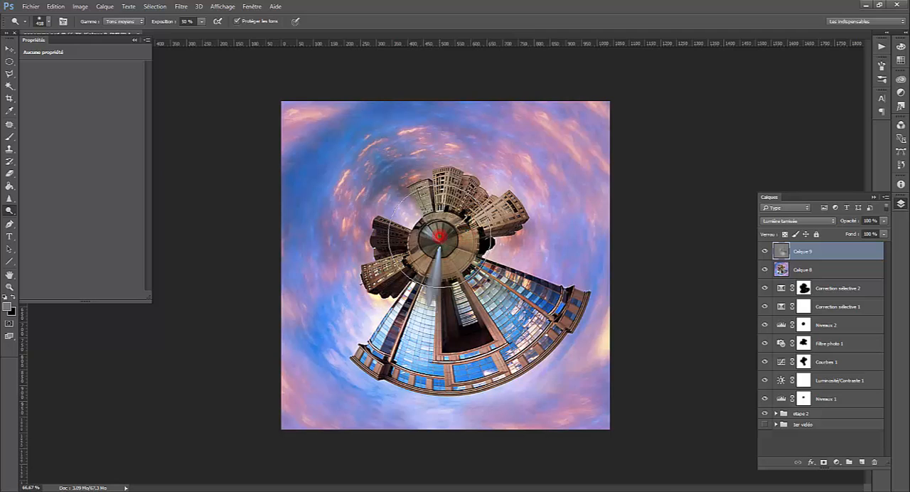
Reduce the Dodge brush to 128 px and lighten the central disc and the buildings just above it.
right_click(439, 235)
left_click(445, 244)
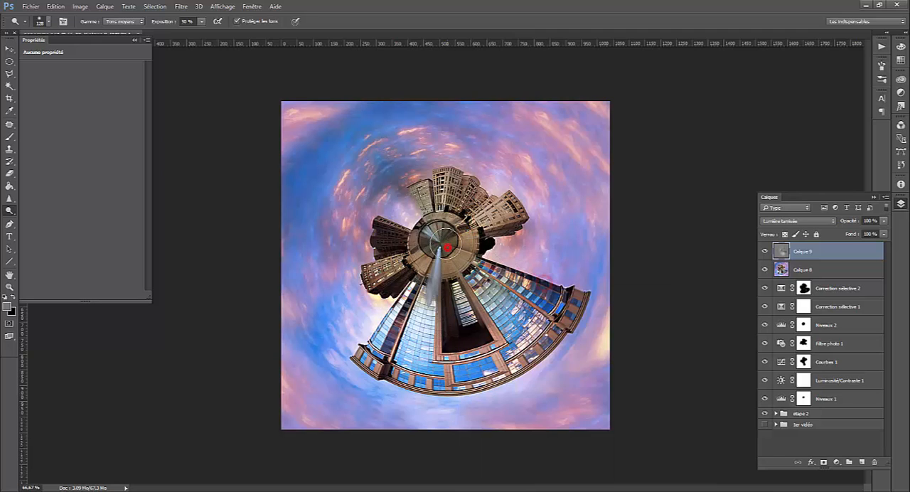
left_click(436, 238)
left_click(453, 242)
left_click(461, 265)
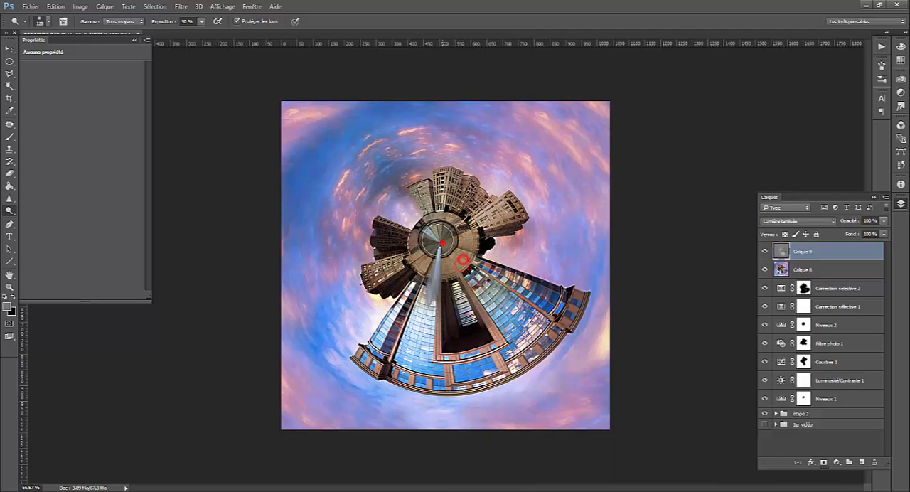
left_click(438, 240)
left_click(443, 204)
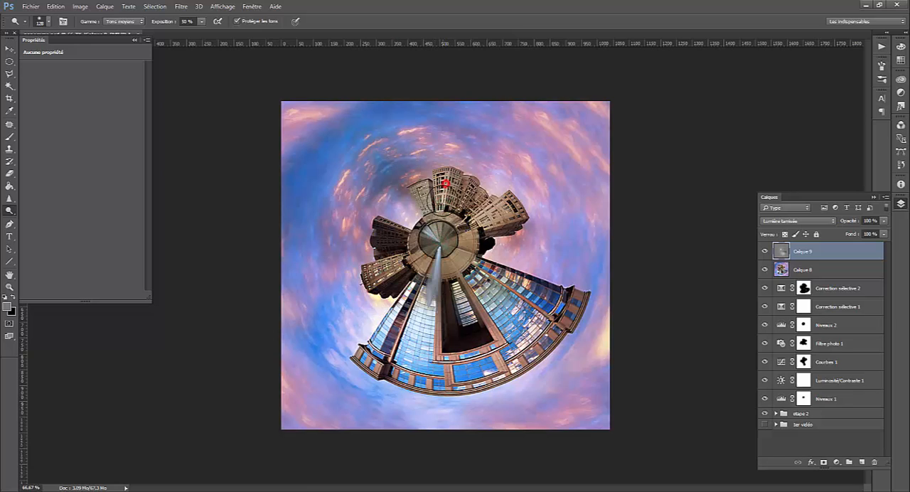
Dodge the two dark building blocks left of the central disc and the dark recess in the glass building.
left_click(382, 235)
left_click(386, 237)
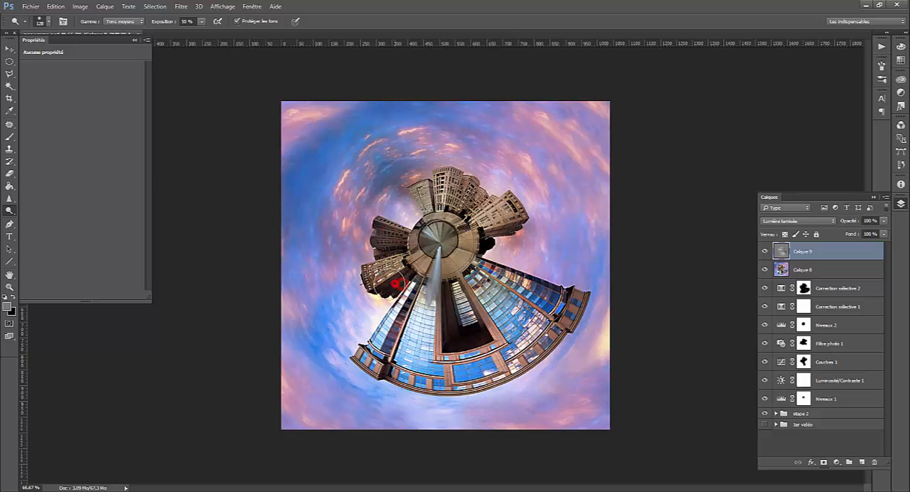
left_click(367, 275)
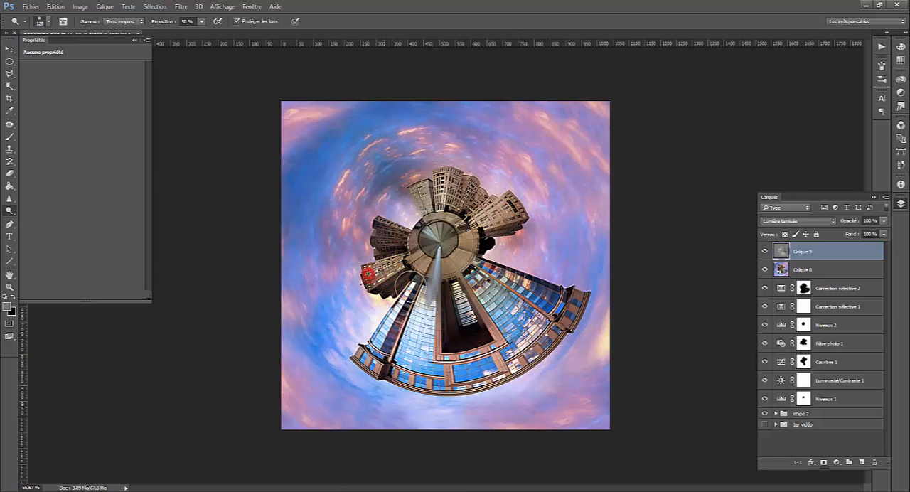
left_click(456, 324)
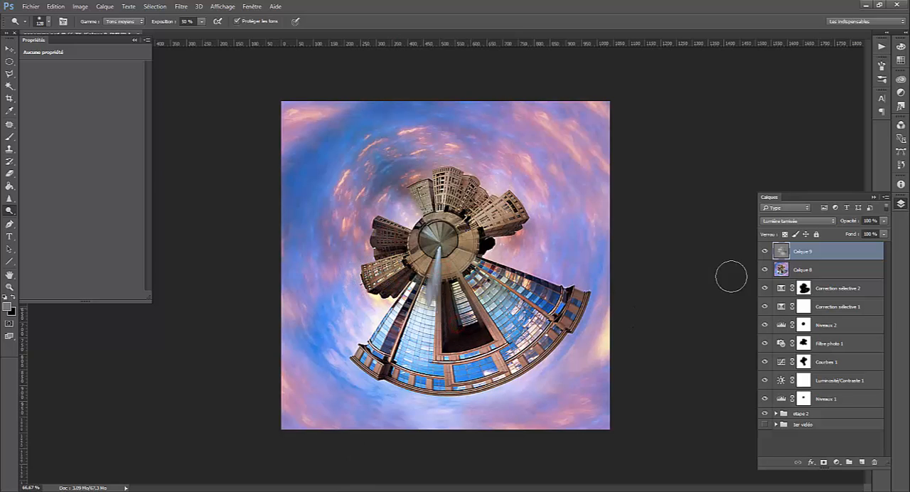
Compare the image with and without the grey Soft Light layer to judge the dodge-and-burn shading.
left_click(765, 251)
left_click(765, 251)
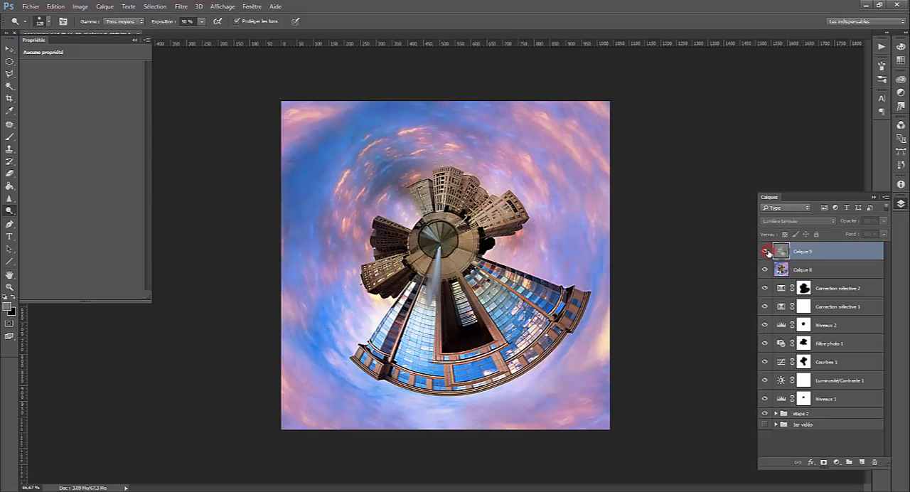
left_click(765, 251)
left_click(766, 251)
left_click(765, 251)
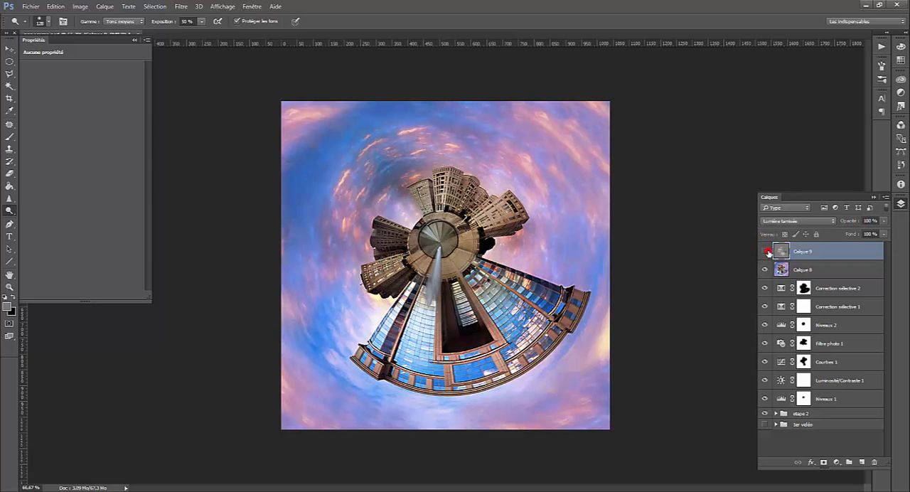
left_click(765, 252)
left_click(765, 251)
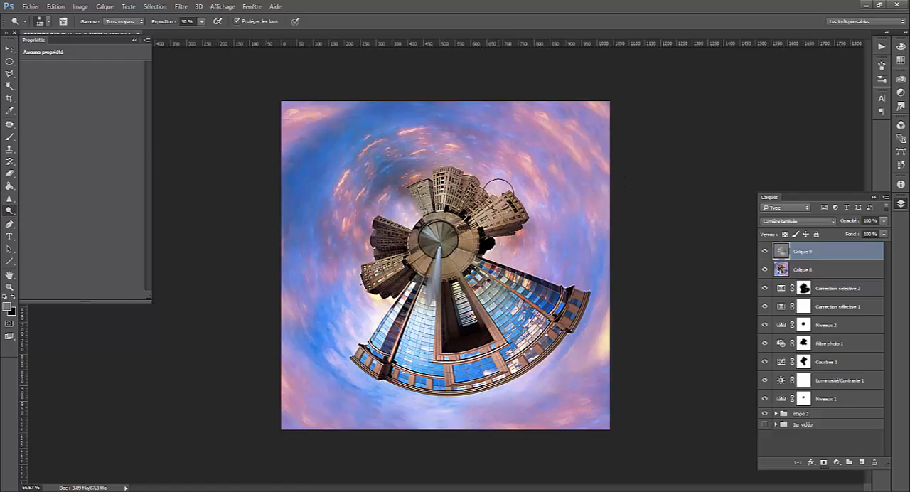
Enlarge the Dodge brush to 376 px and lighten patches of cloud in the sky all around the planet.
right_click(498, 194)
left_click(605, 217)
left_click(590, 135)
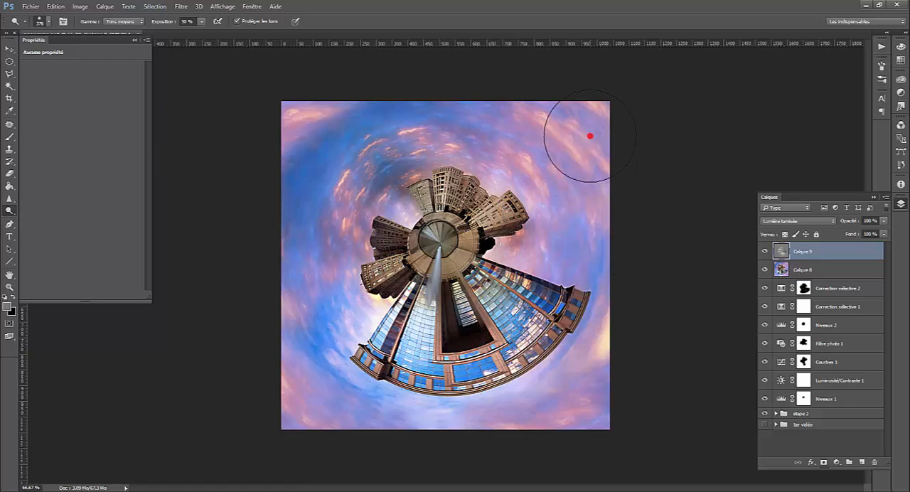
left_click(569, 144)
left_click(351, 156)
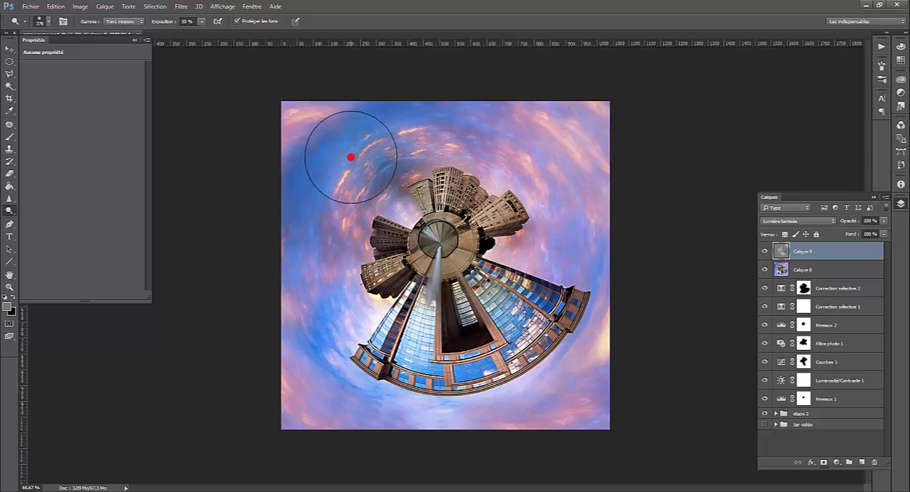
left_click(334, 195)
left_click(367, 179)
left_click(320, 350)
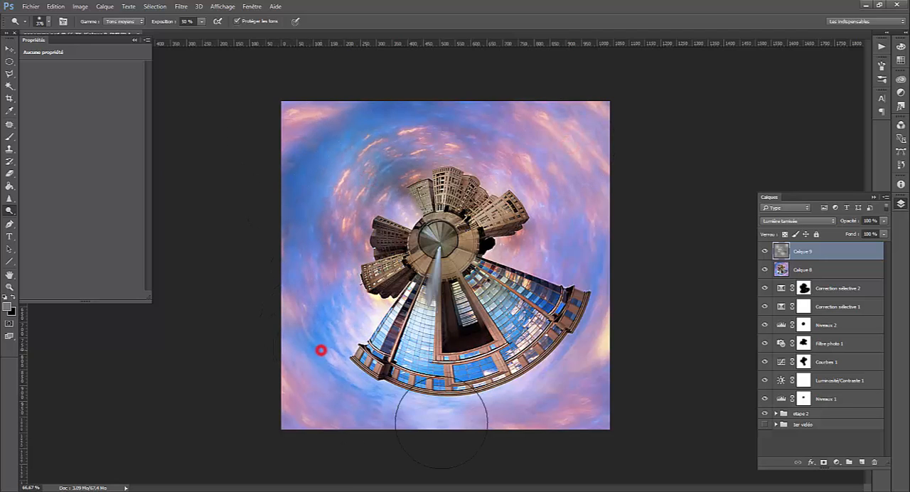
left_click(569, 406)
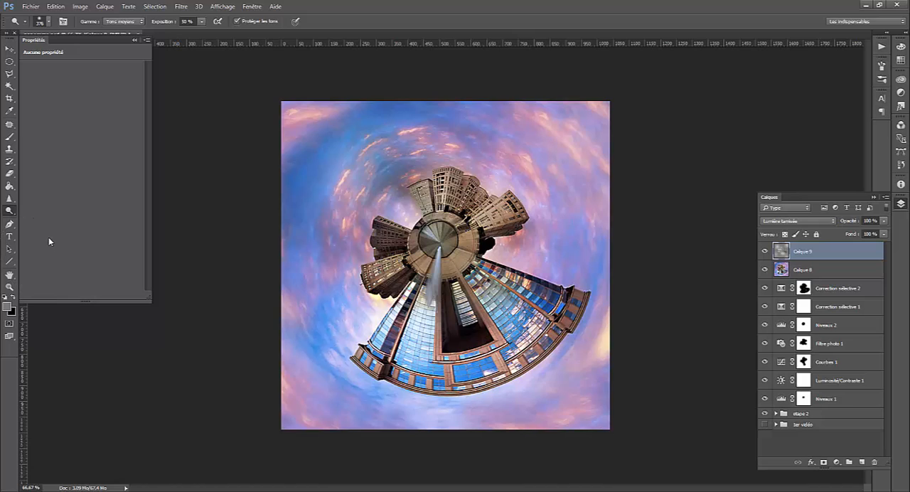